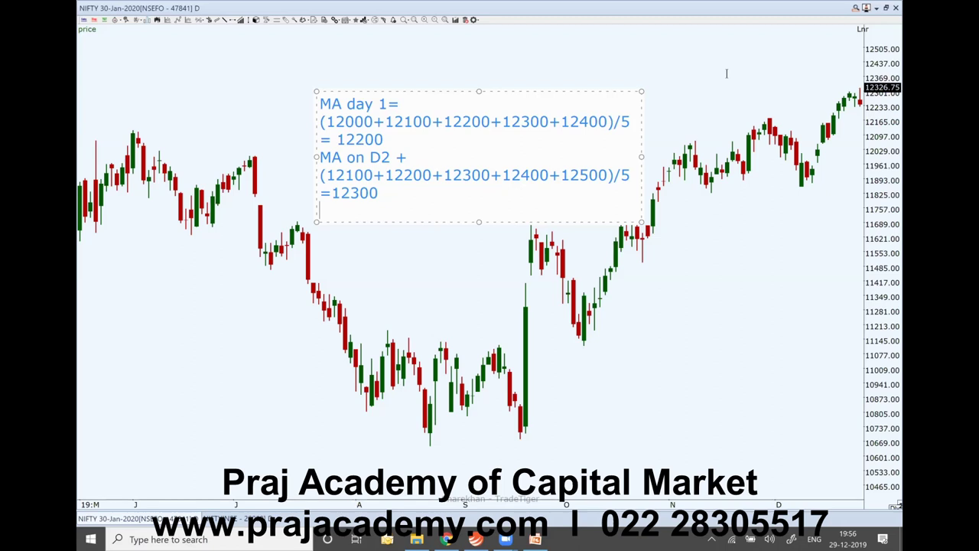
Finish the moving-average calculation note and make the NIFTY chart active again
click(727, 74)
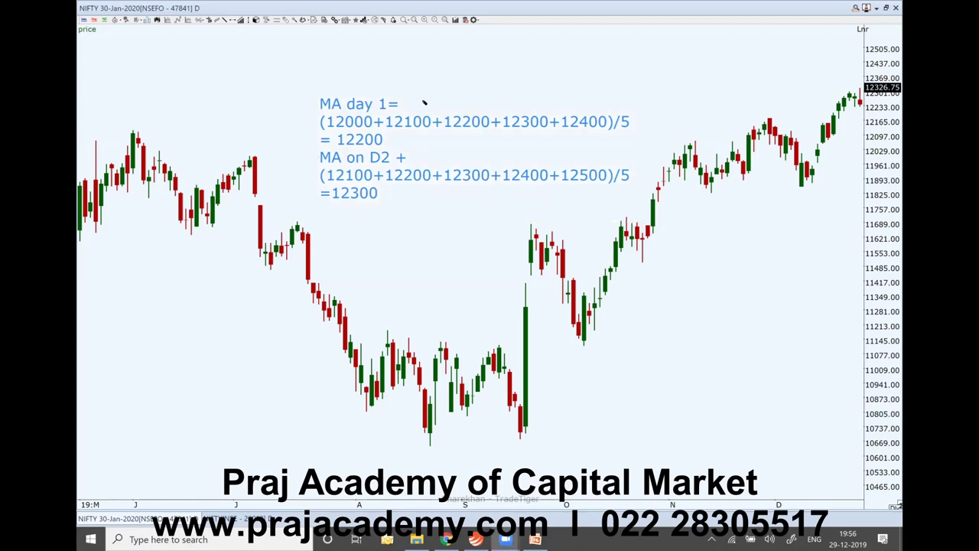
click(384, 120)
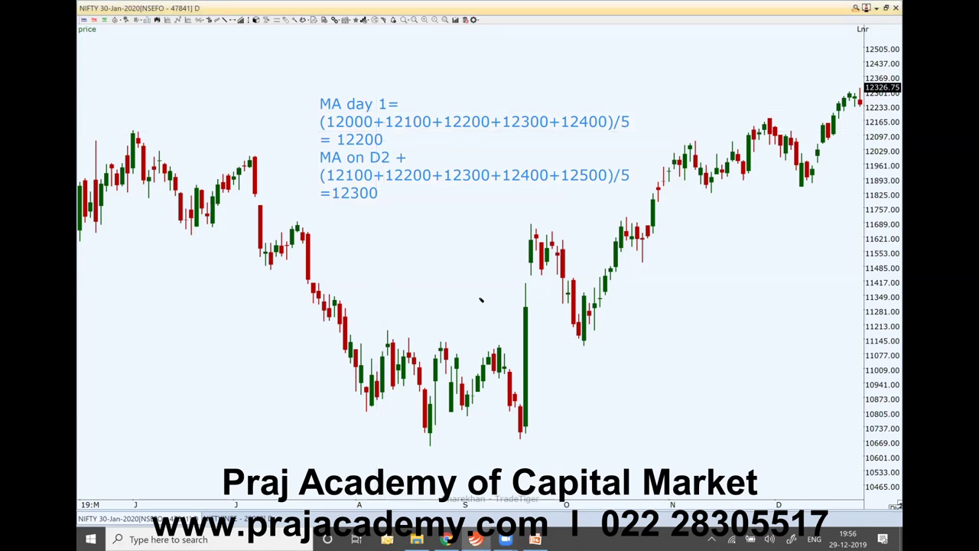
click(201, 64)
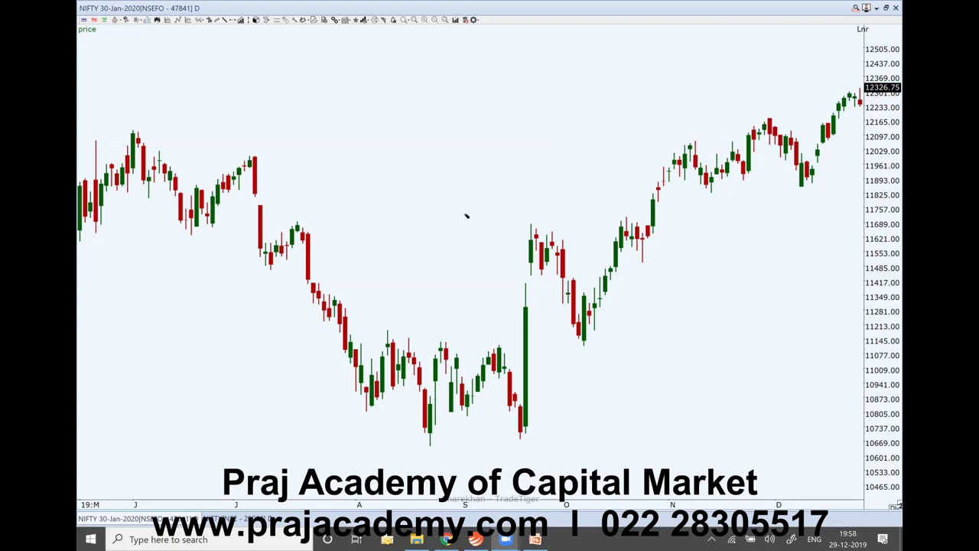
Examine the daily NIFTY candlestick chart over shorter and longer date ranges
scroll(467, 215, down, 1)
scroll(467, 215, up, 3)
scroll(467, 215, down, 3)
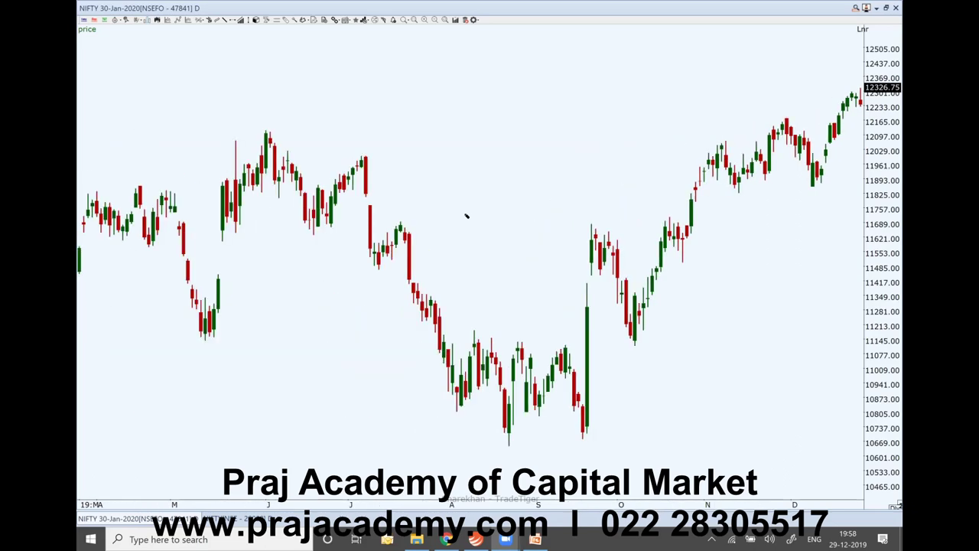
scroll(466, 216, down, 3)
scroll(466, 216, up, 1)
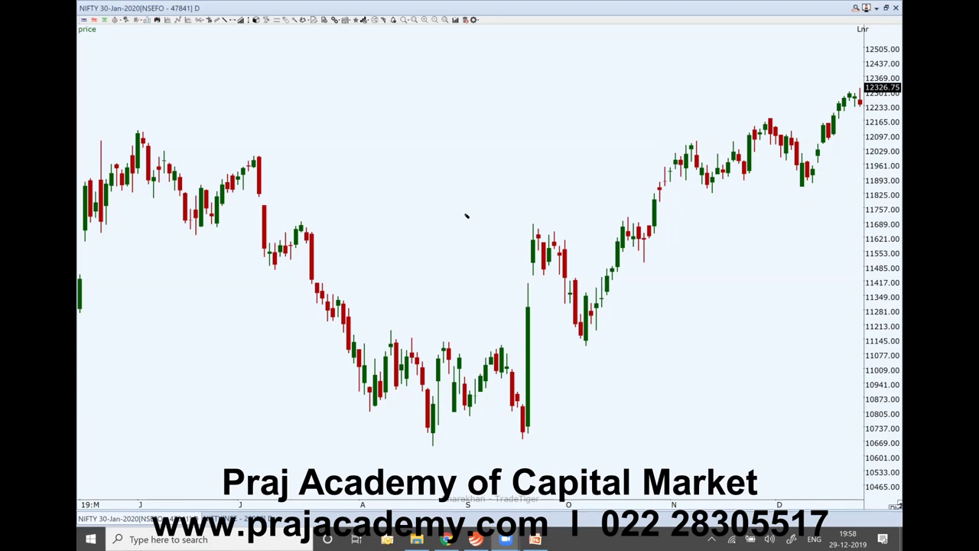
scroll(466, 216, up, 1)
scroll(466, 221, up, 2)
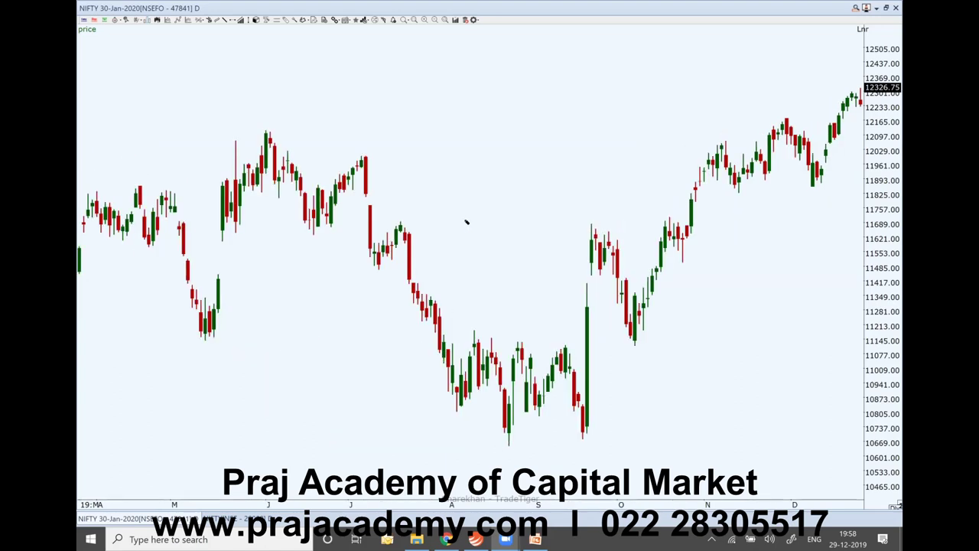
scroll(466, 222, down, 1)
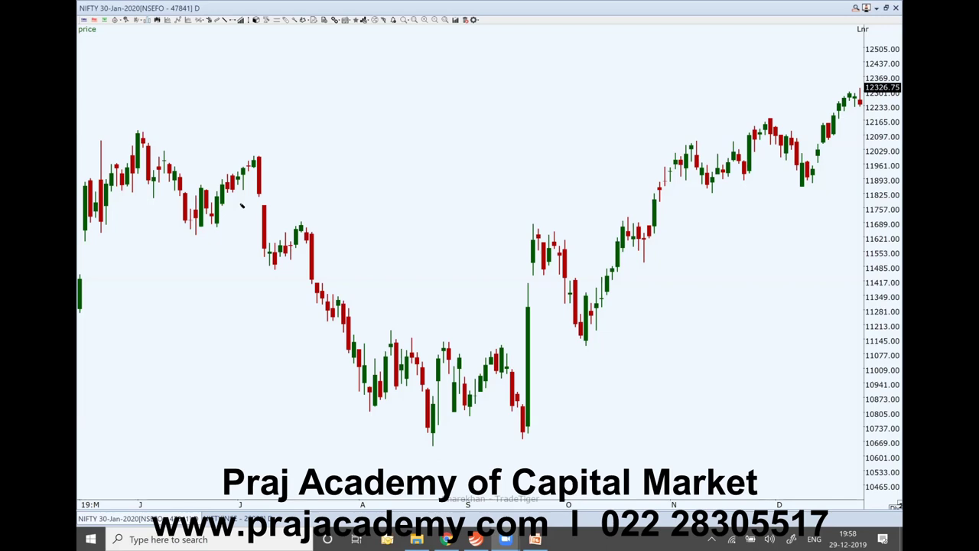
right_click(296, 94)
mouse_move(327, 115)
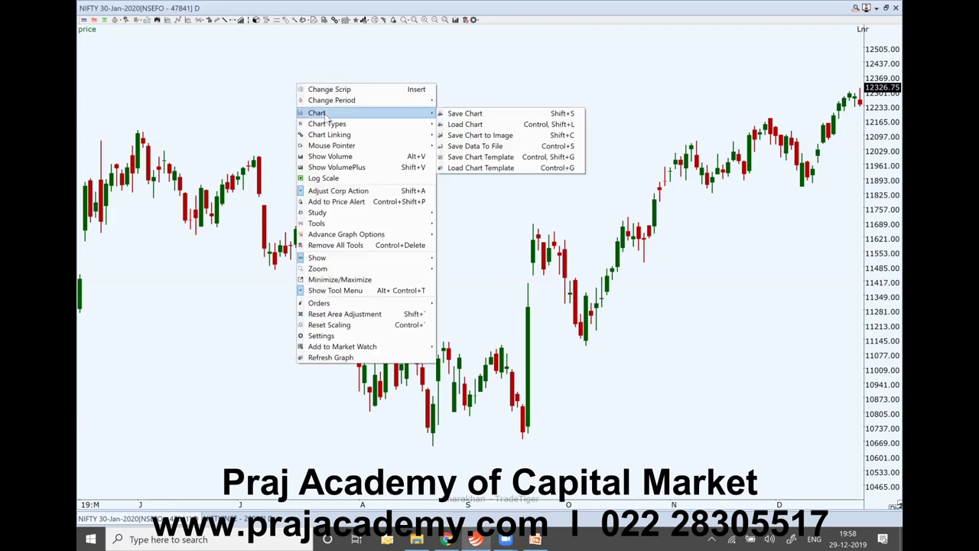
click(515, 168)
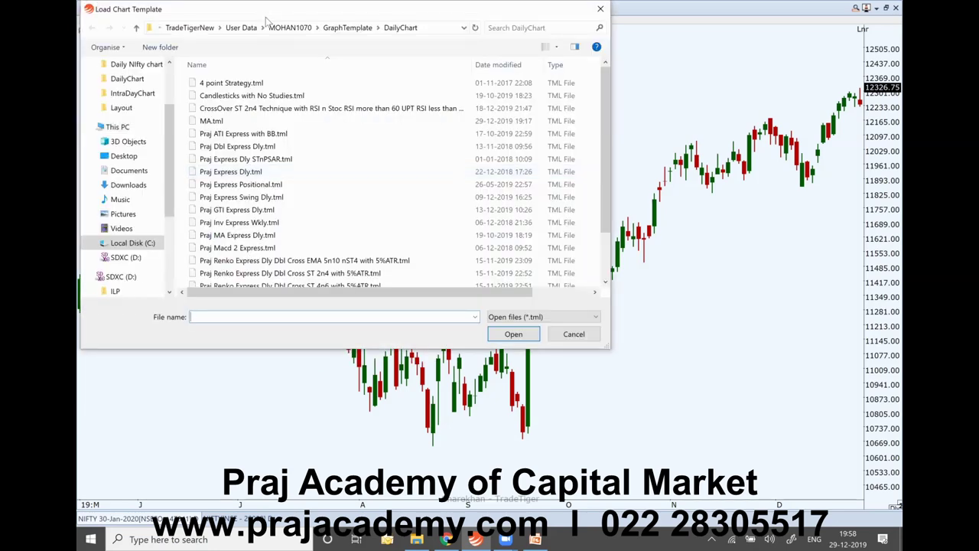
drag(266, 15, 276, 187)
click(610, 182)
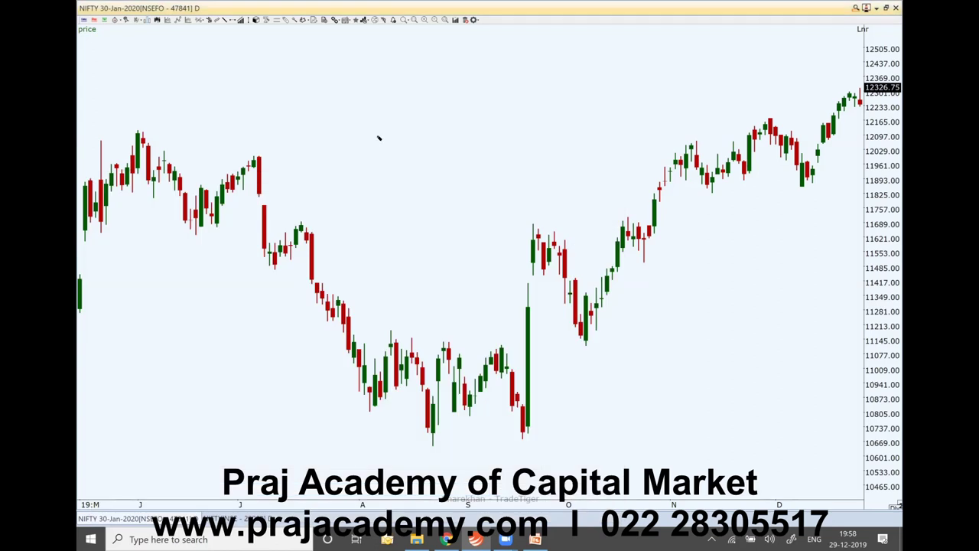
Start a new study on the NIFTY chart and choose Average as its type
right_click(304, 78)
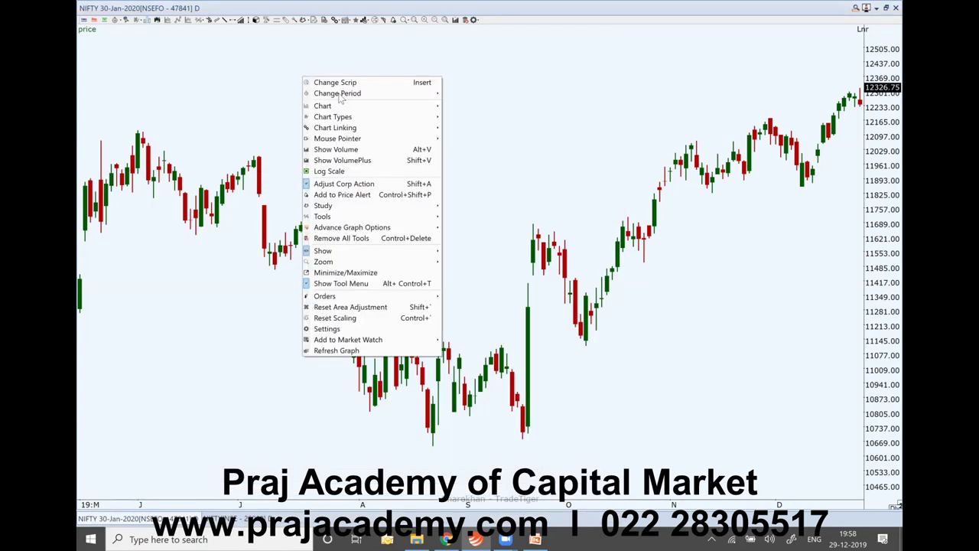
click(570, 154)
key(ctrl+s)
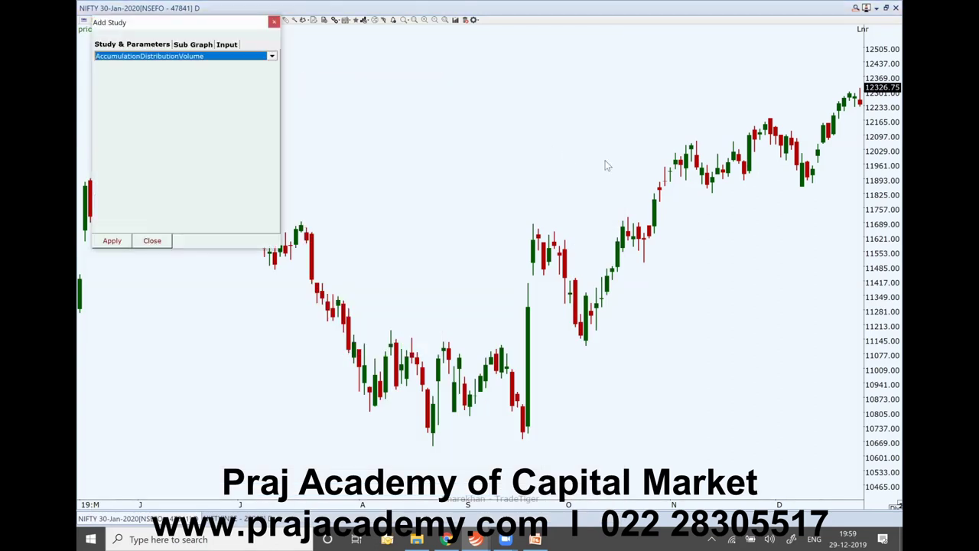
key(Down)
key(Down)
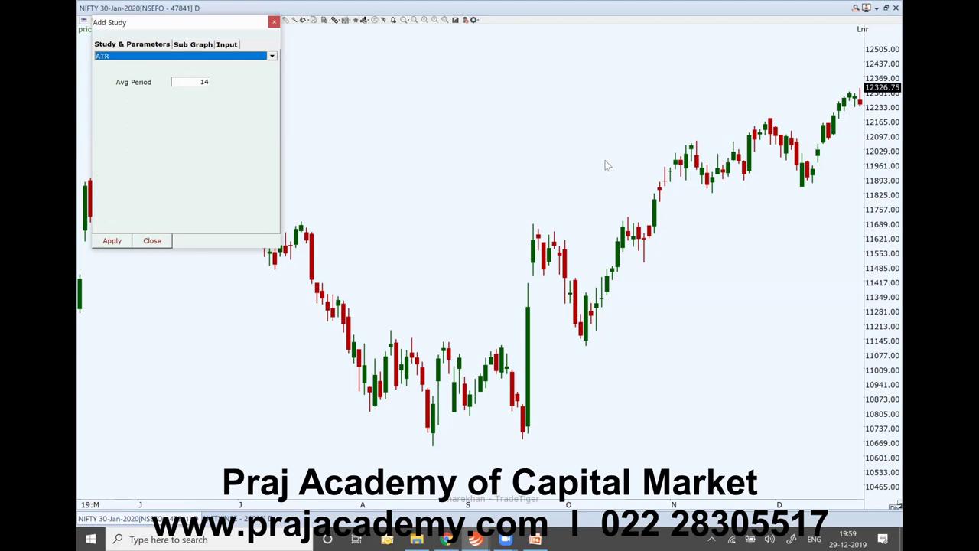
click(271, 58)
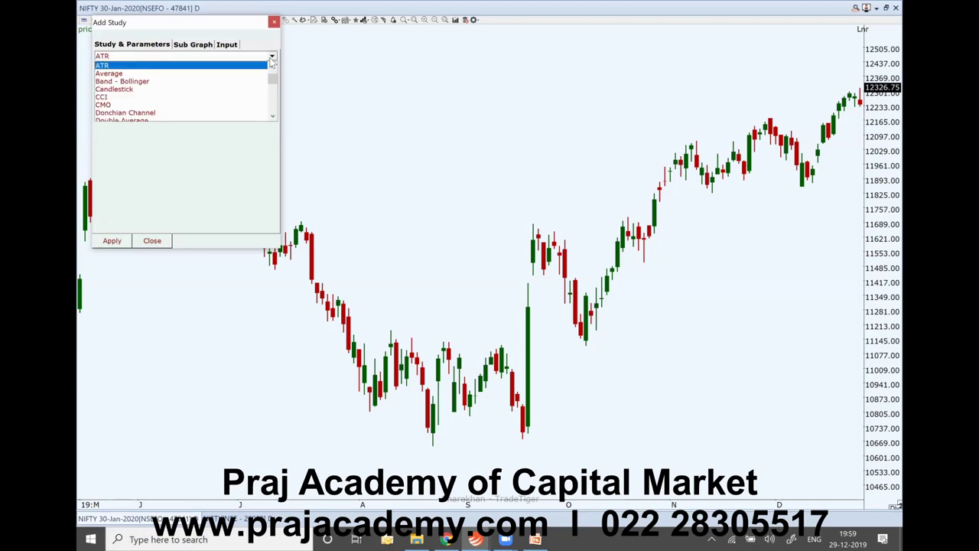
click(235, 73)
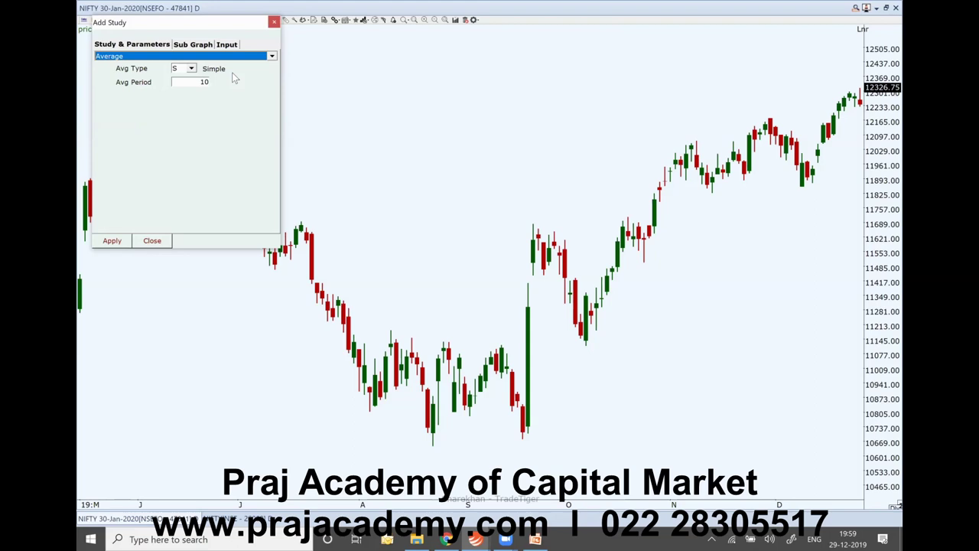
Set the average's type to Exponential and its period to 5
click(191, 68)
click(190, 83)
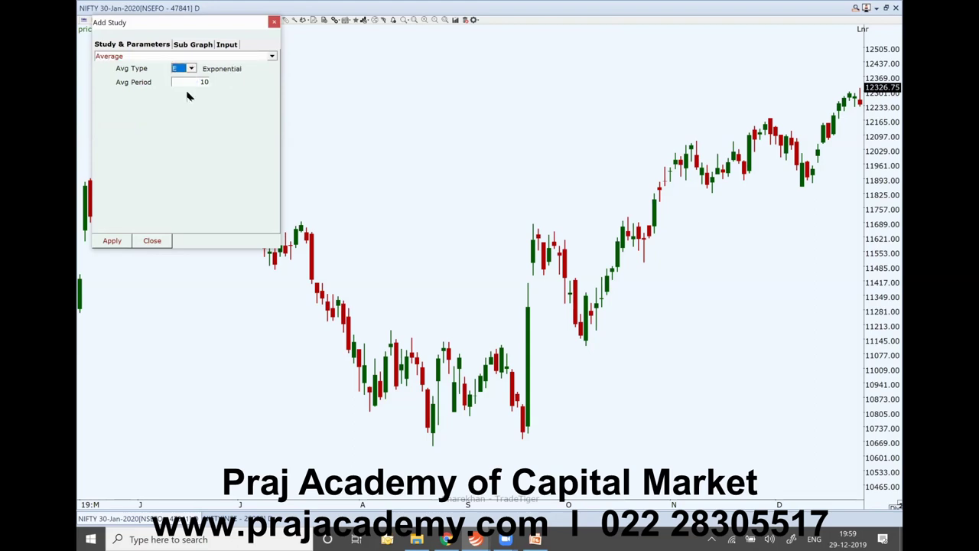
double_click(197, 82)
text(5)
Change the average's green line colour to blue, set the line width to 2 and apply the study to the chart
click(195, 45)
click(249, 156)
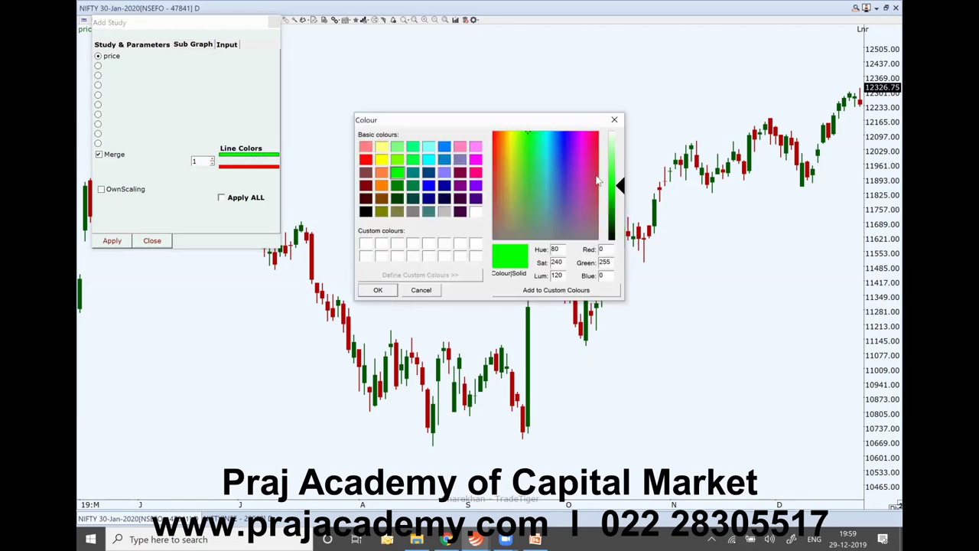
click(430, 185)
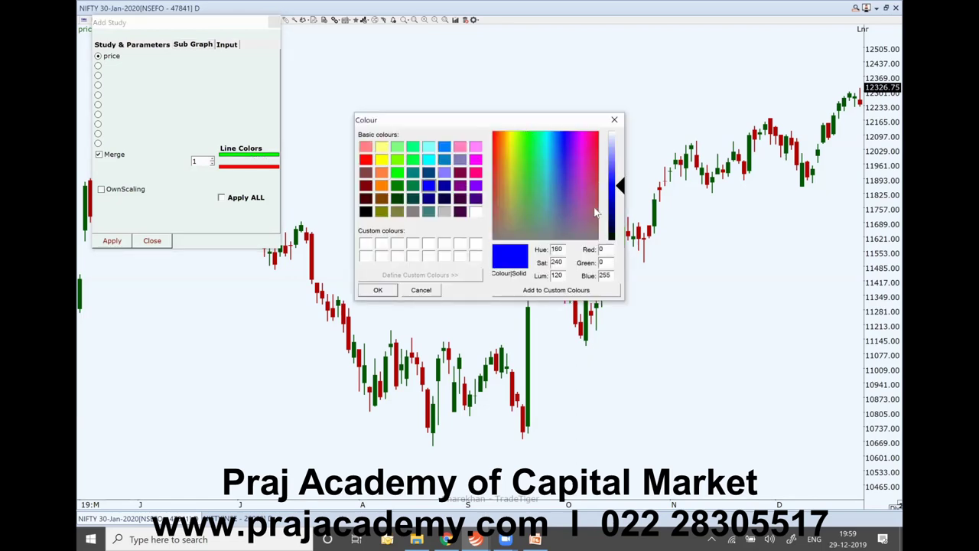
click(382, 289)
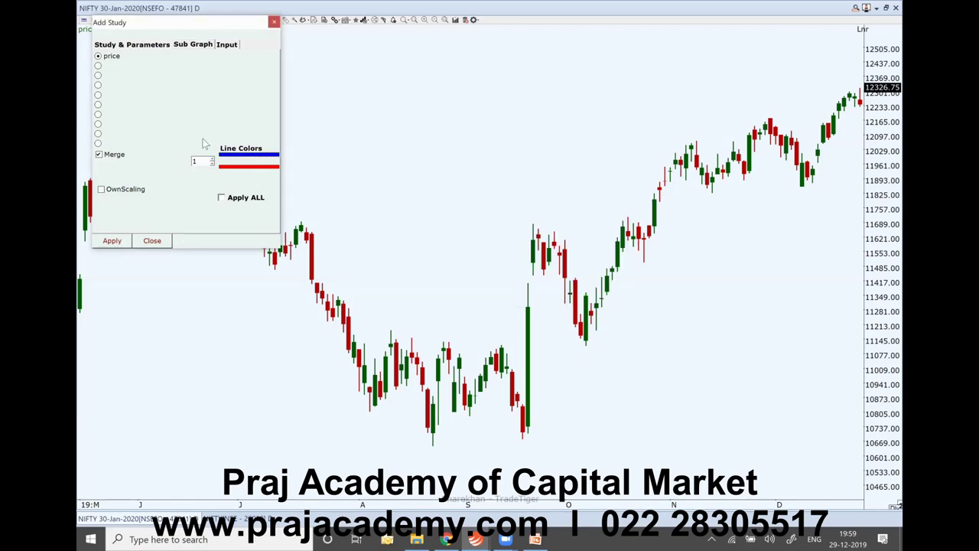
click(213, 158)
click(111, 241)
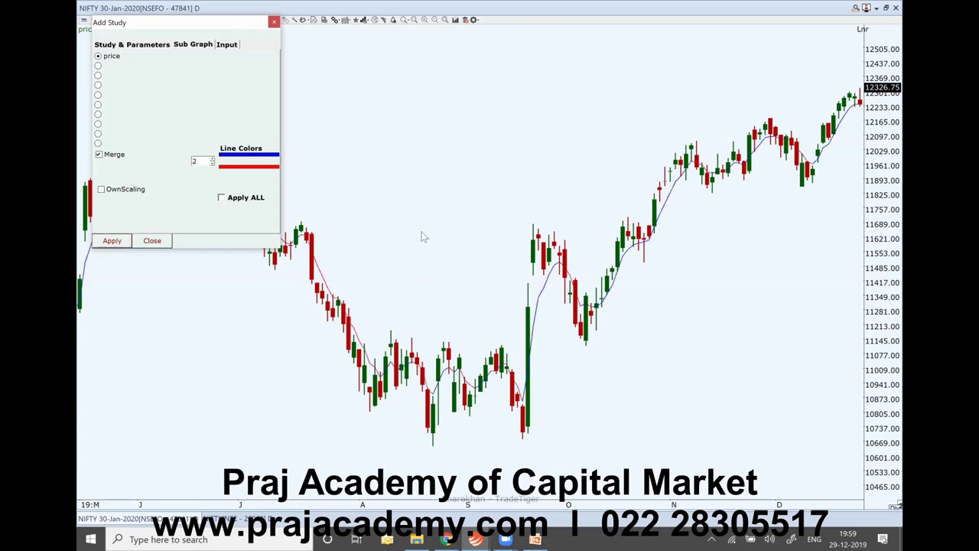
click(274, 22)
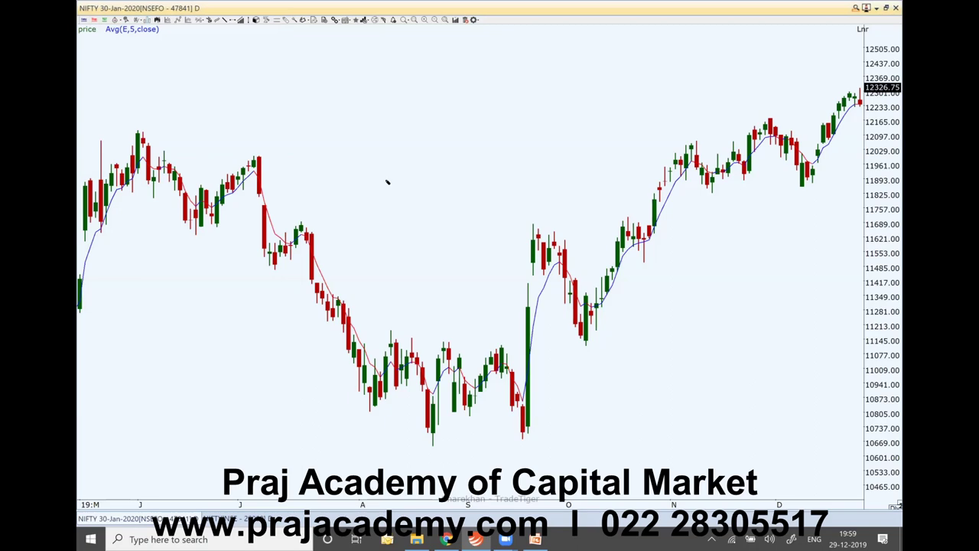
Examine how the 5-period exponential average follows the NIFTY candles across recent months and the earlier price swings
scroll(388, 182, up, 4)
scroll(507, 266, down, 3)
scroll(506, 267, up, 2)
scroll(507, 266, down, 1)
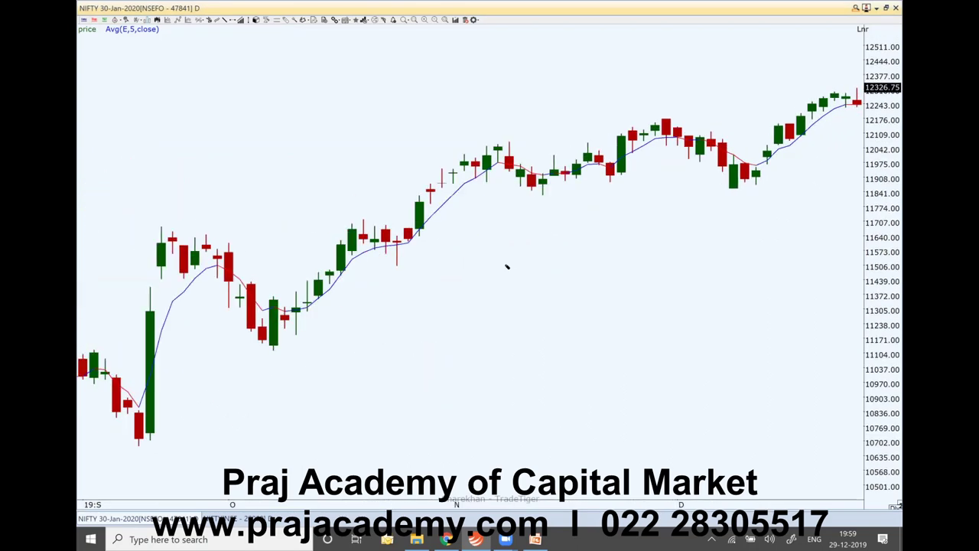
scroll(508, 267, down, 1)
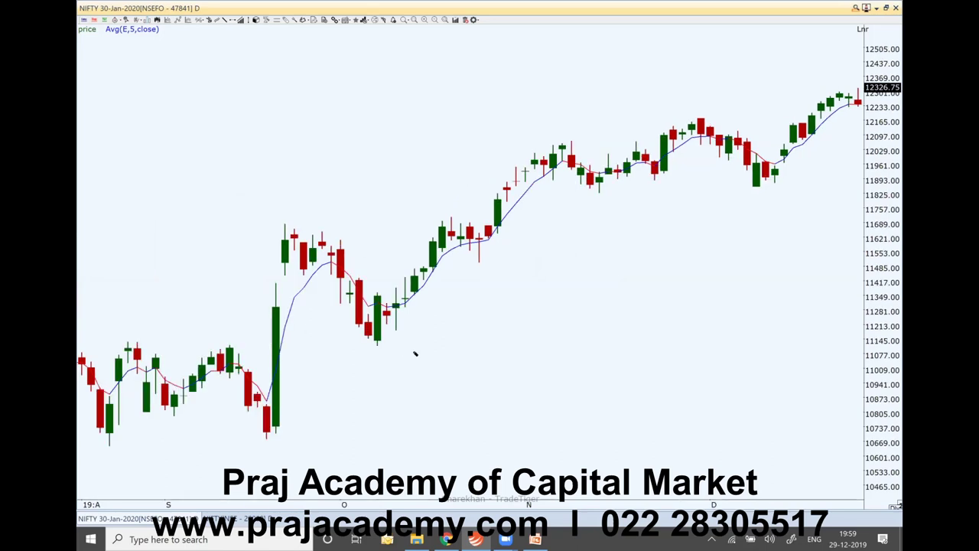
scroll(590, 256, up, 2)
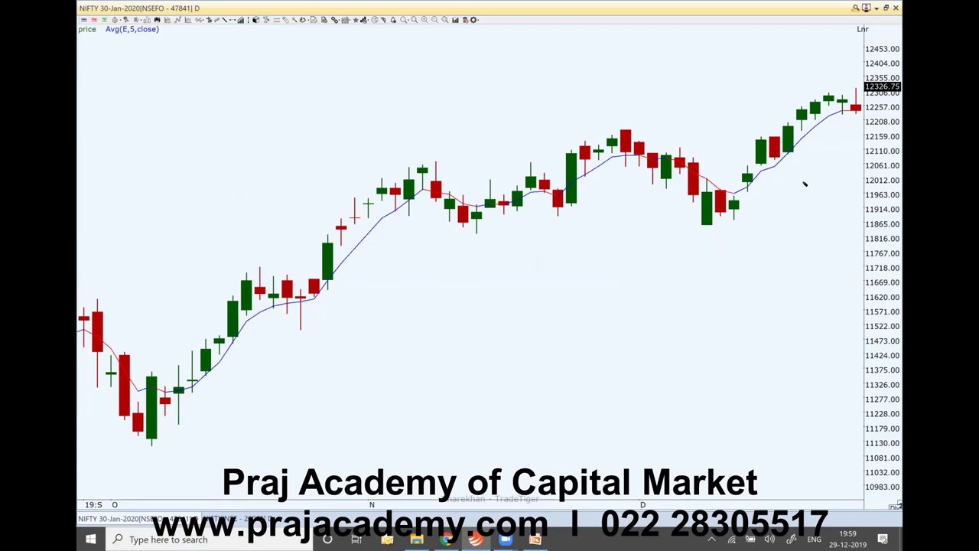
scroll(805, 184, down, 2)
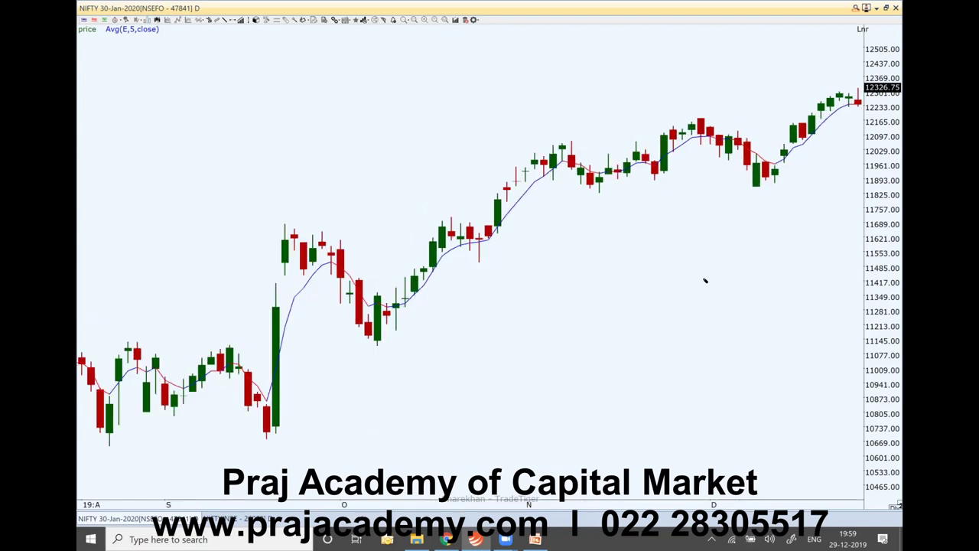
scroll(705, 280, up, 1)
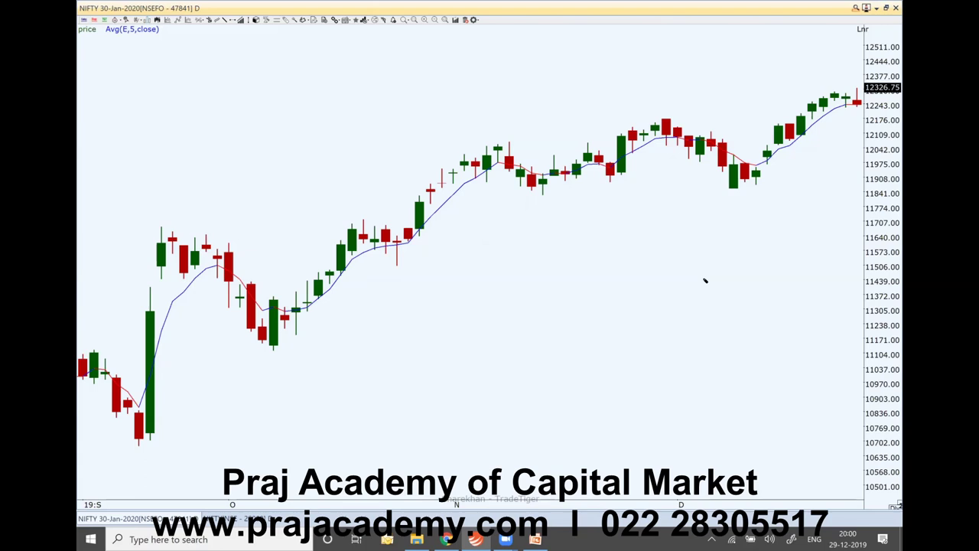
scroll(705, 281, down, 1)
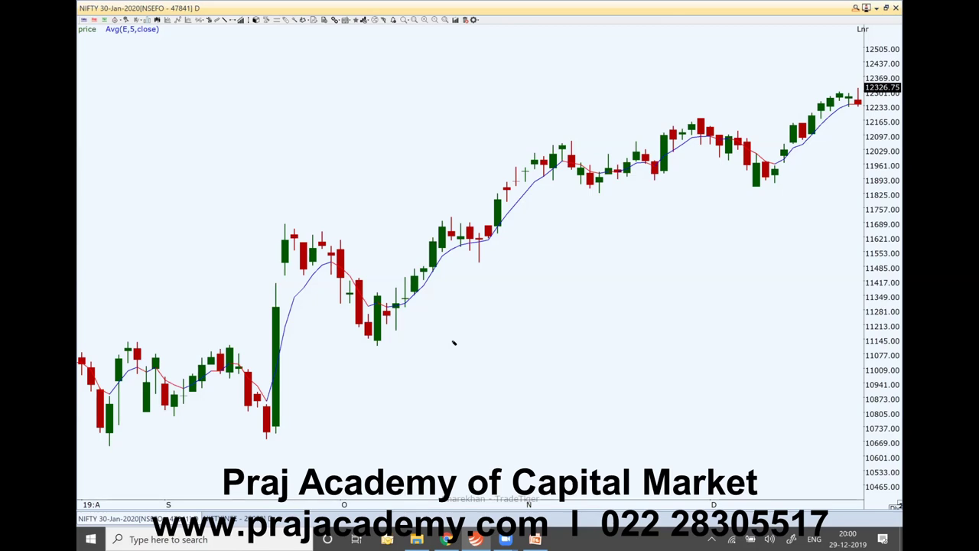
scroll(443, 363, down, 2)
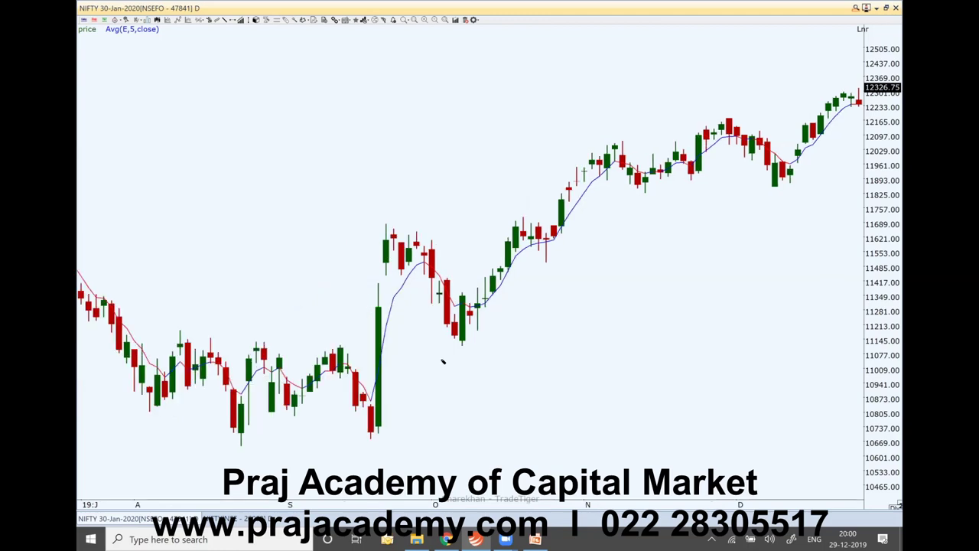
scroll(442, 363, up, 1)
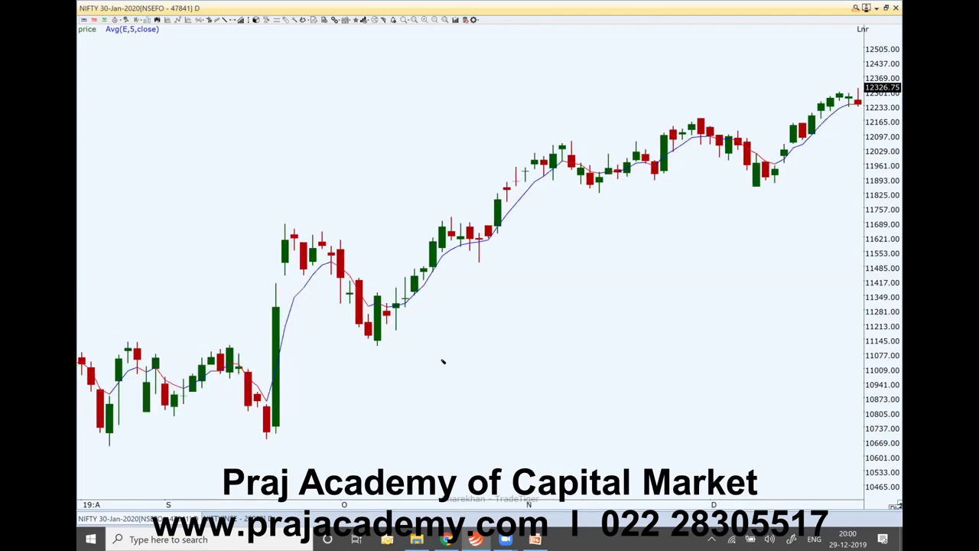
scroll(443, 363, down, 1)
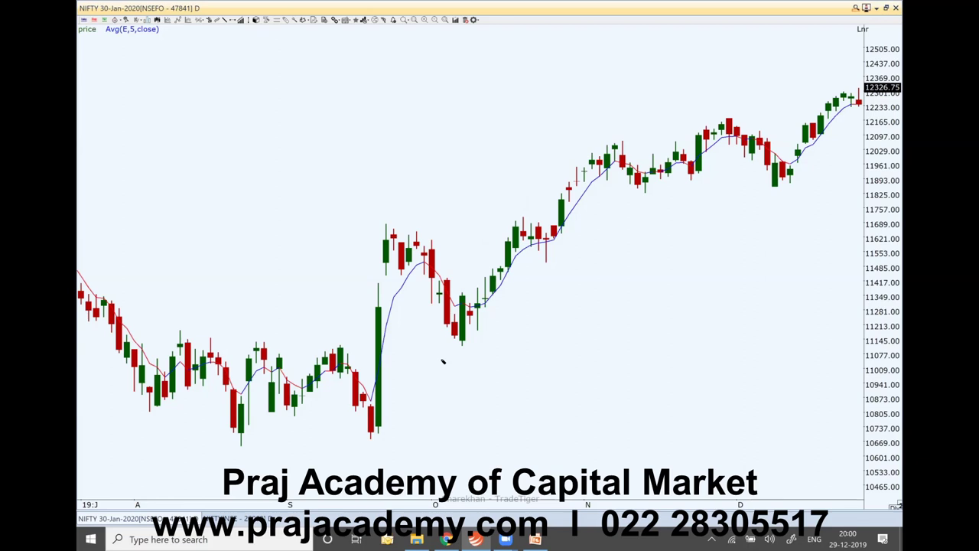
scroll(531, 312, up, 1)
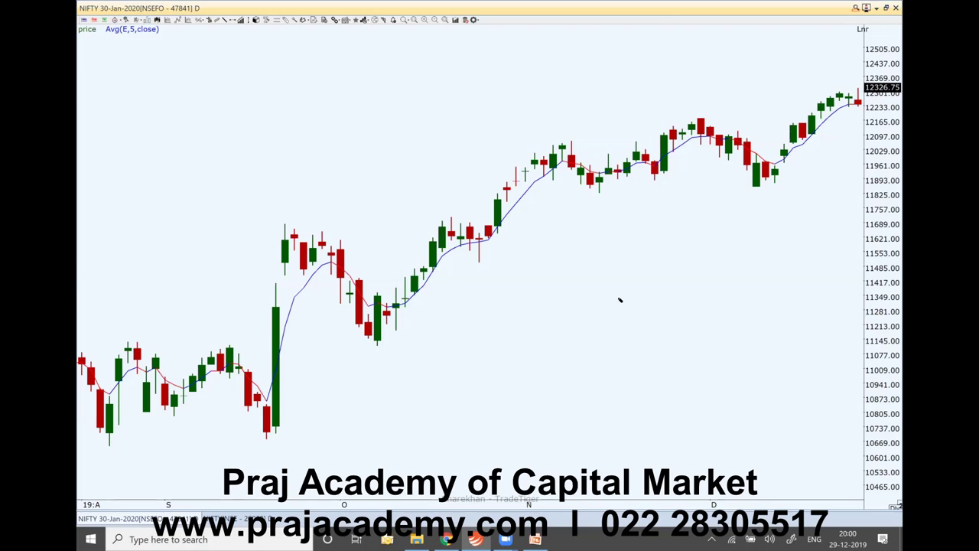
Start a second study on the NIFTY chart and choose Average as the study
right_click(210, 136)
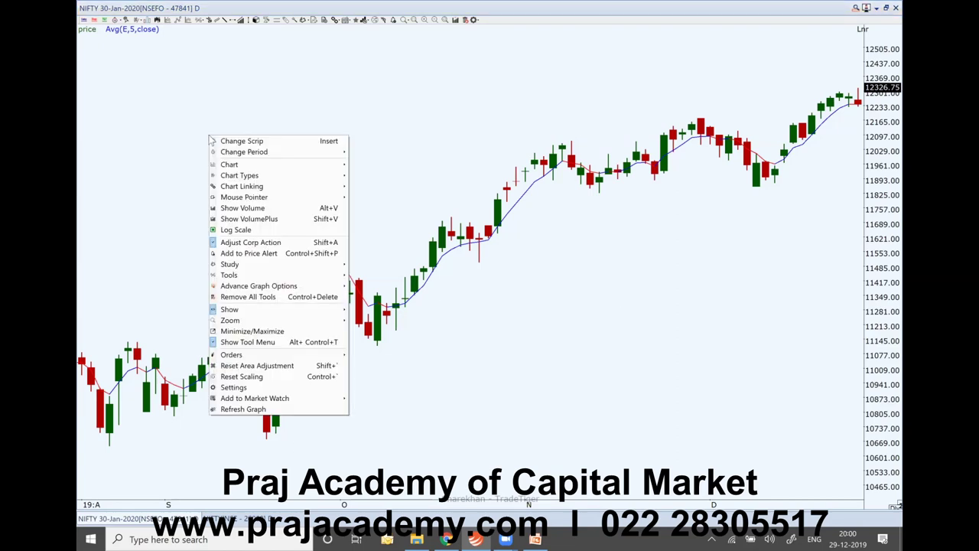
mouse_move(264, 166)
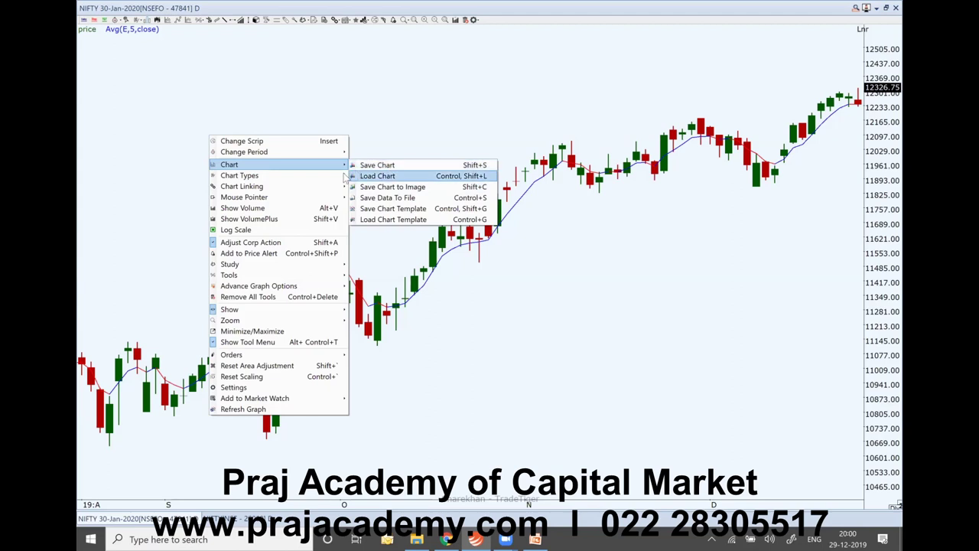
mouse_move(280, 265)
click(445, 264)
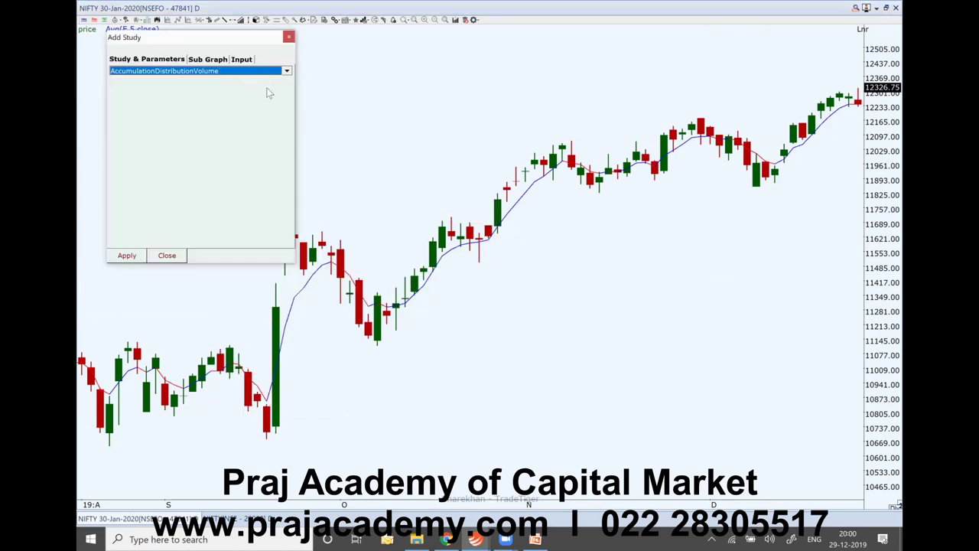
key(Down)
key(Down)
key(Down)
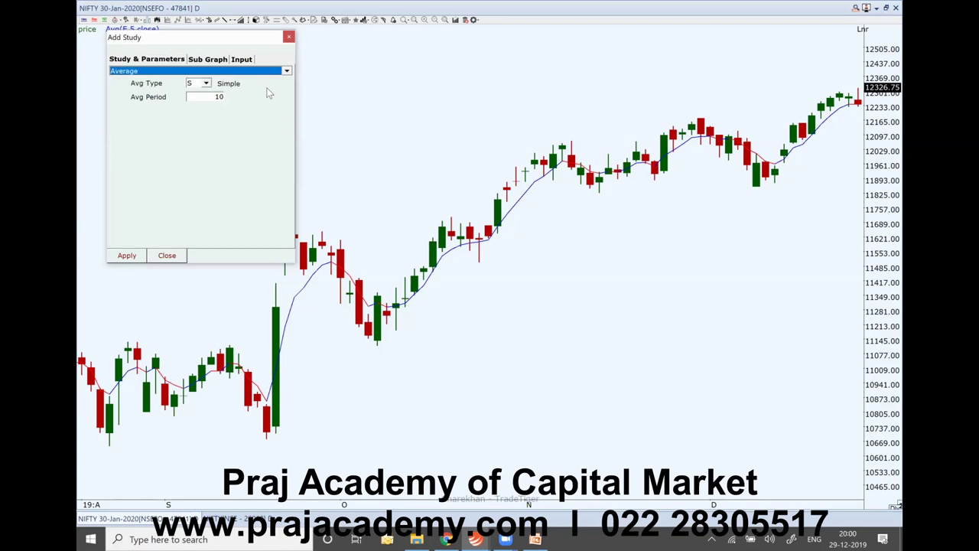
Set the second average's type to Exponential and its period to 13
click(206, 83)
click(195, 101)
double_click(211, 97)
text(13)
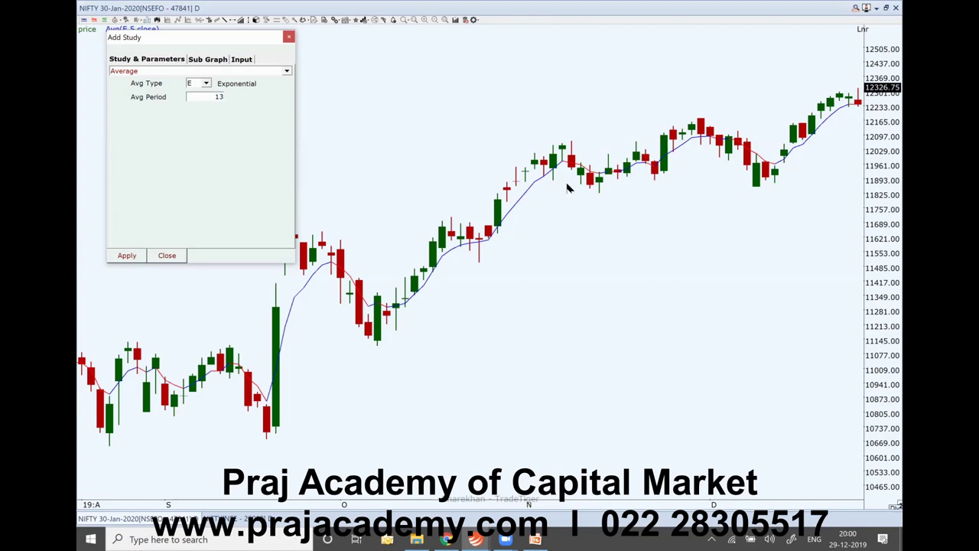
Change the 13-period average's line colours to violet and magenta, set the line width to 2, apply the study and close its settings
click(207, 59)
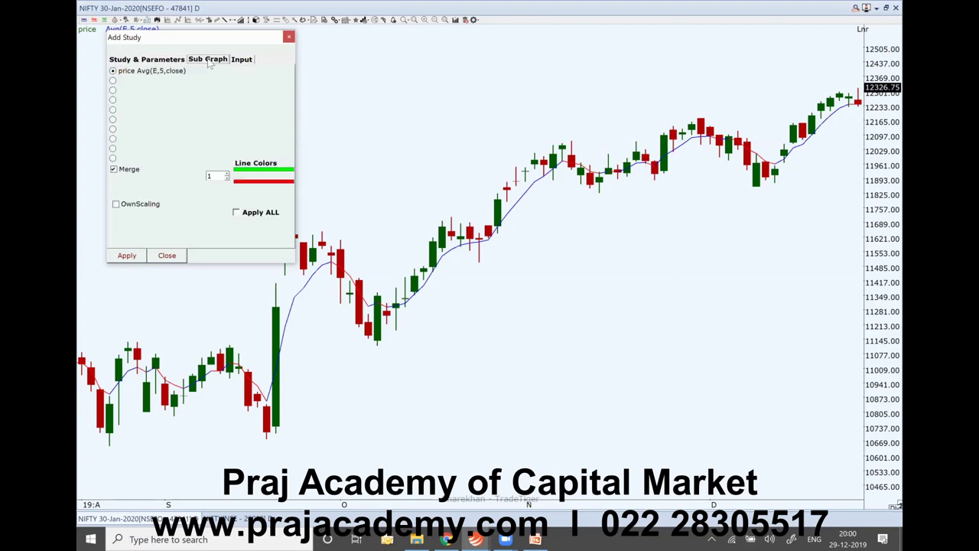
click(268, 170)
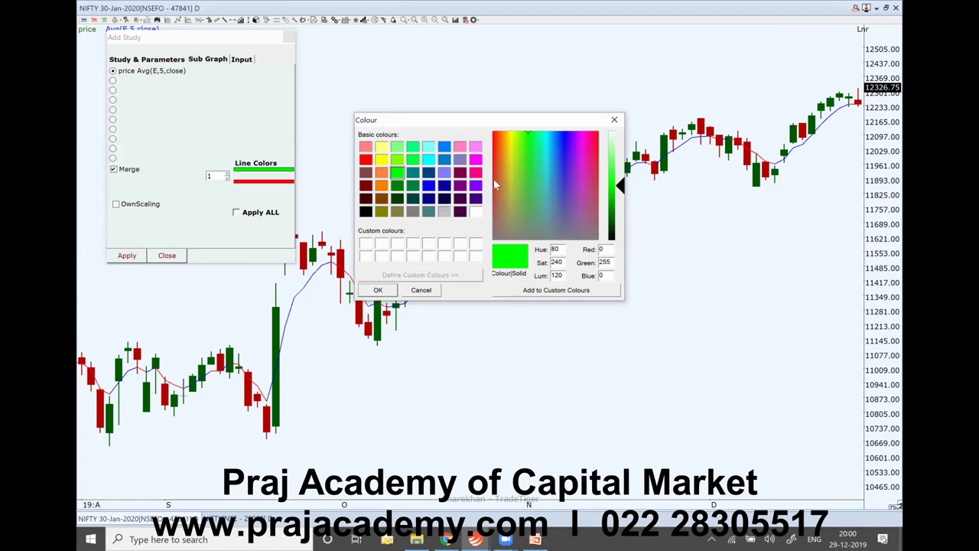
click(475, 185)
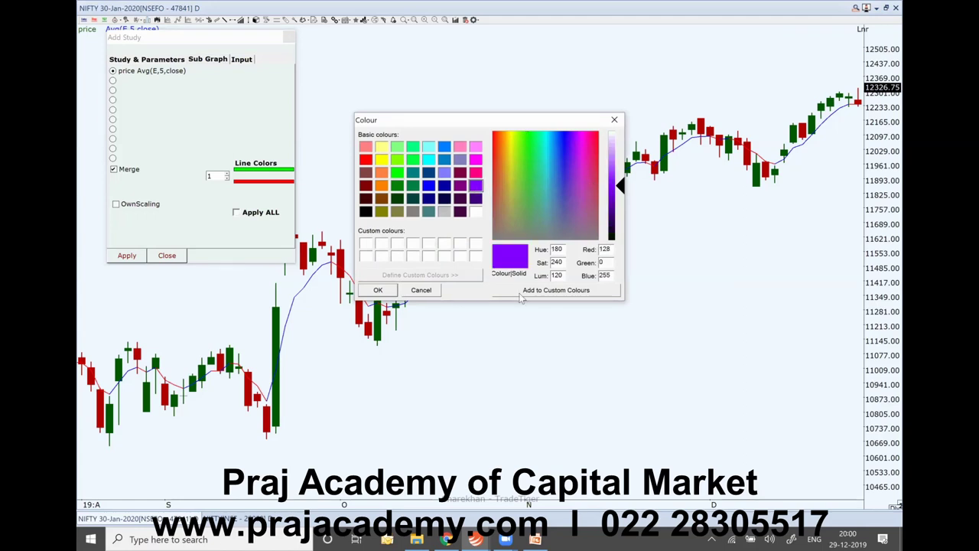
click(362, 285)
click(268, 181)
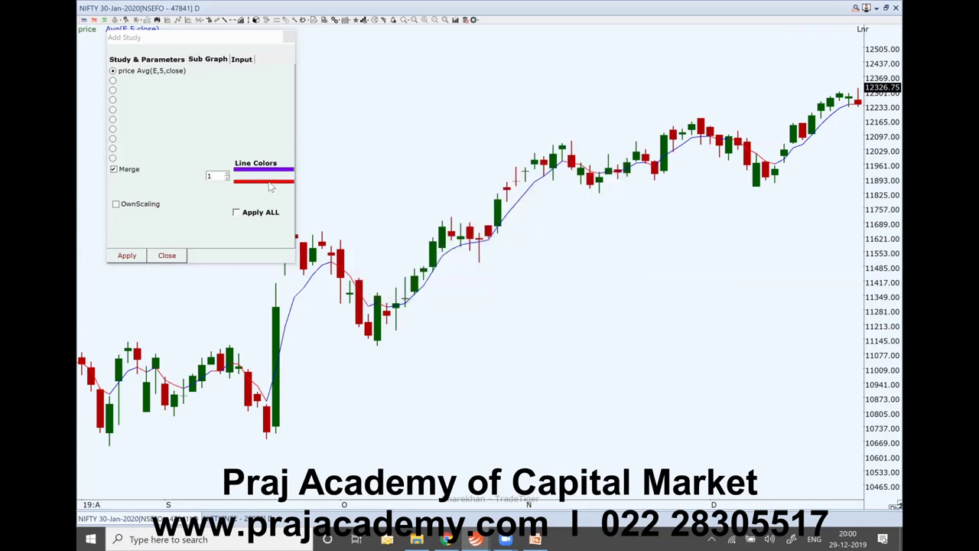
click(475, 159)
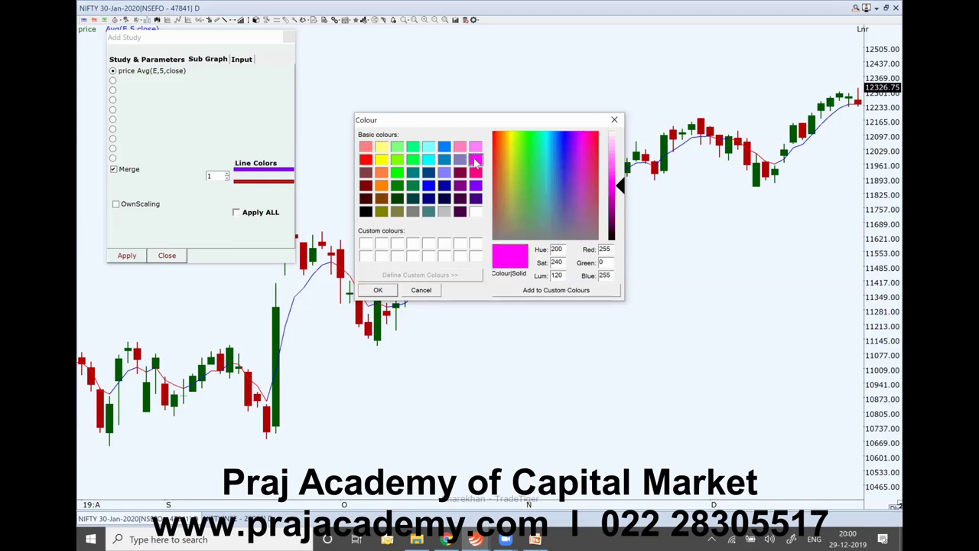
click(378, 290)
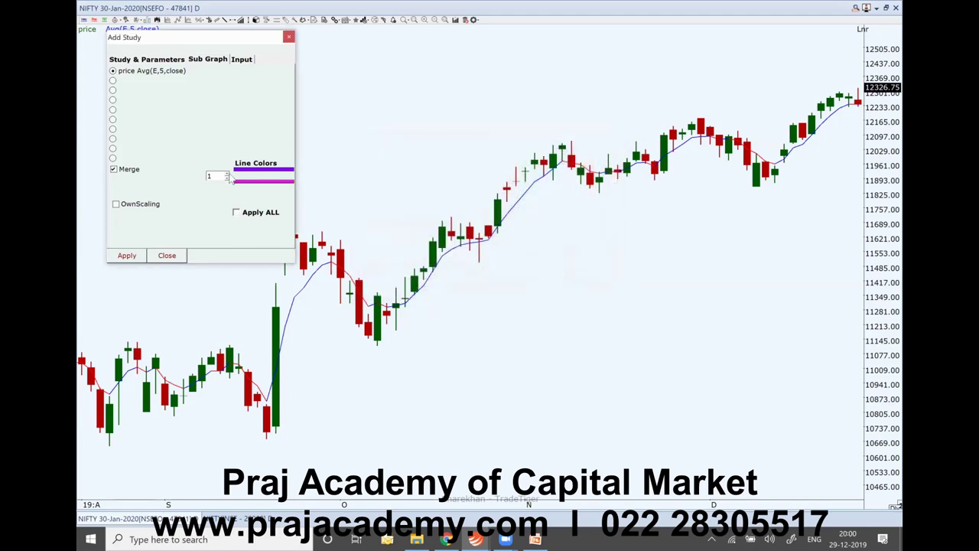
click(129, 259)
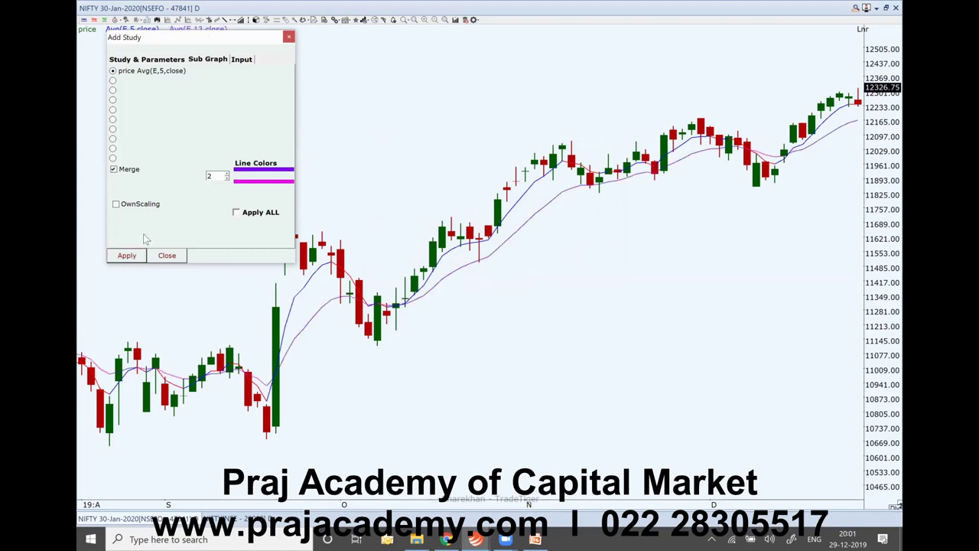
click(290, 37)
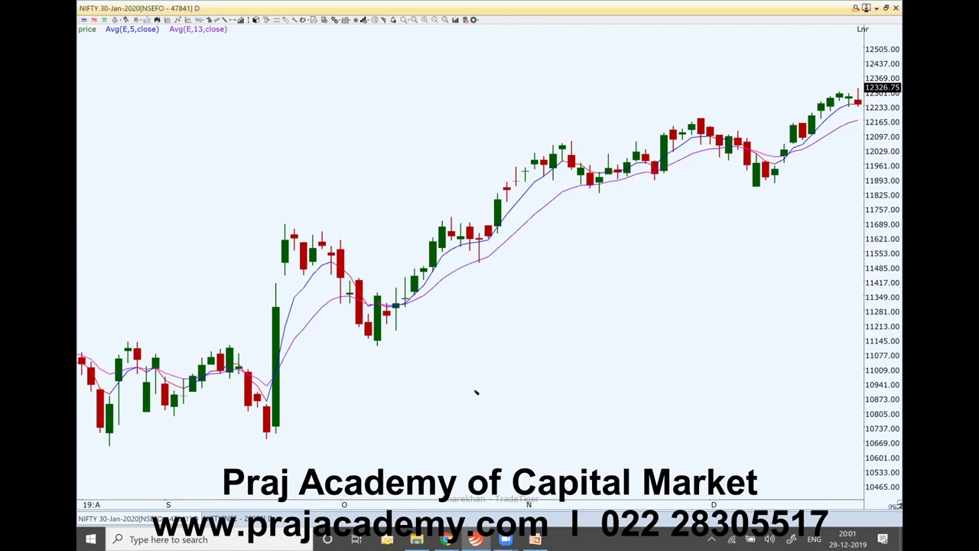
Examine how the 5-period average moves against the 13-period average from the mid-October crossover through the November swings
scroll(539, 347, down, 1)
scroll(539, 348, down, 7)
click(315, 324)
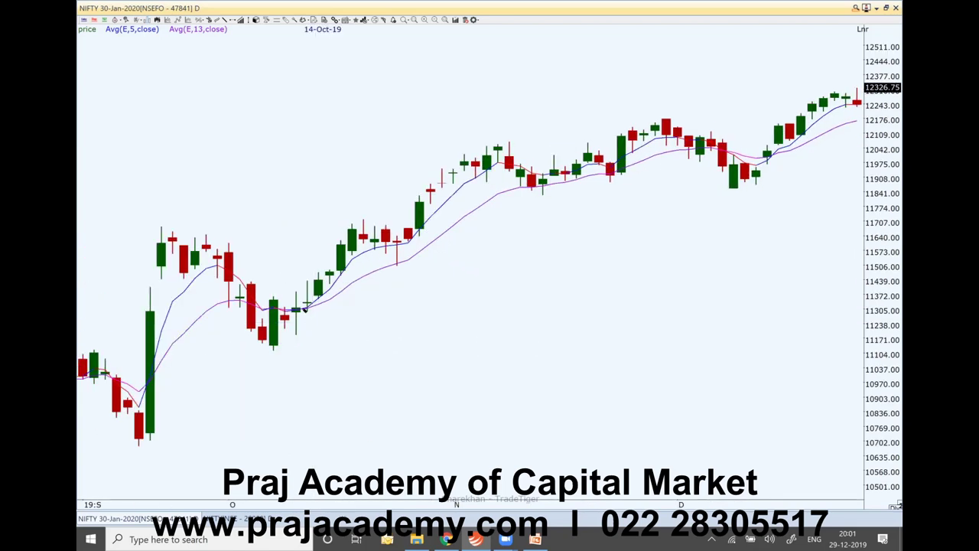
click(305, 309)
click(369, 255)
click(503, 173)
click(504, 173)
click(561, 190)
click(567, 186)
click(635, 175)
click(685, 161)
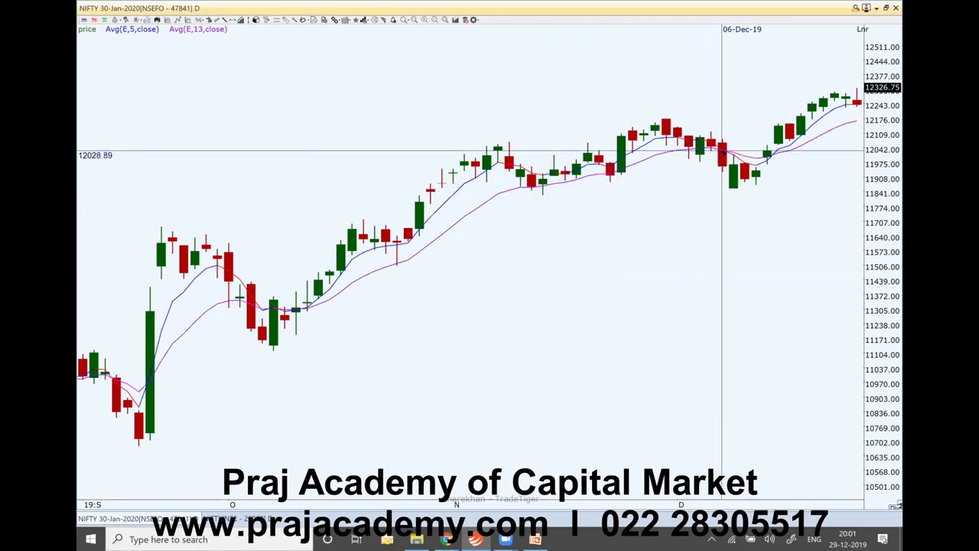
Examine the early and mid-December crossovers of the 5- and 13-period averages and the price move up to late December
click(722, 151)
click(735, 182)
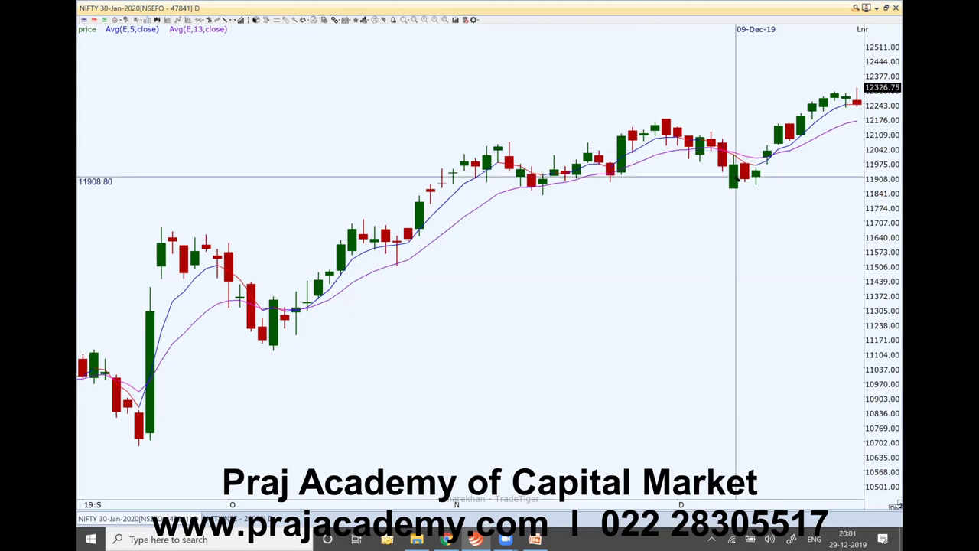
click(738, 189)
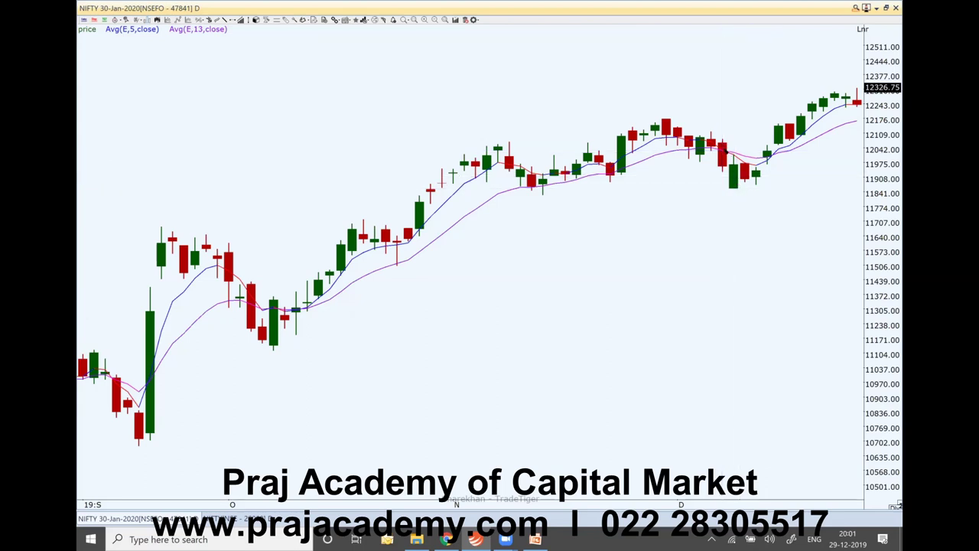
click(764, 196)
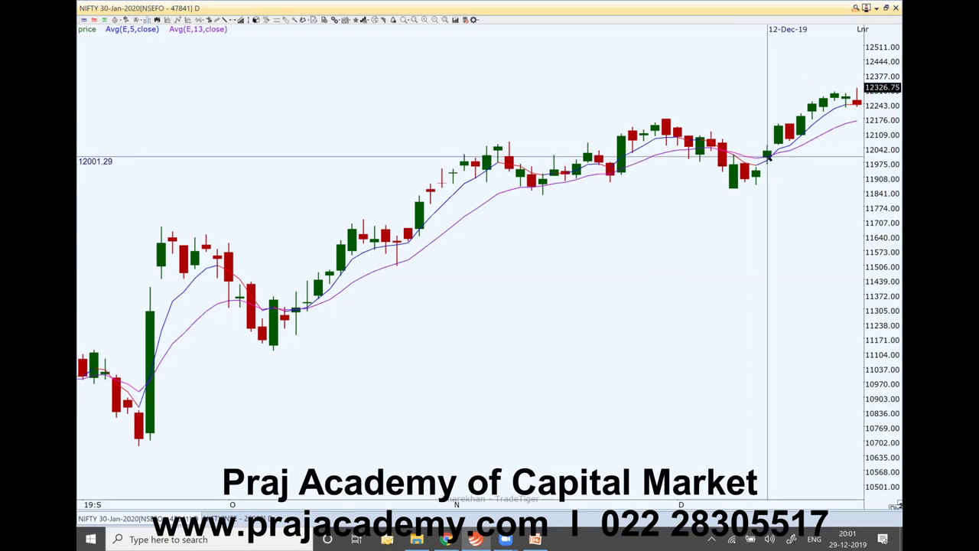
click(769, 156)
drag(777, 152, 811, 121)
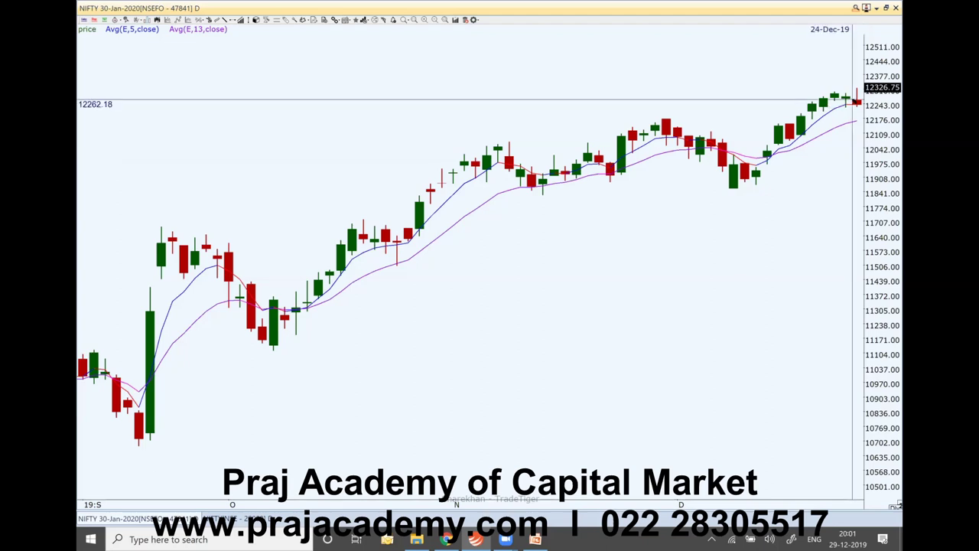
Review the 5- and 13-period averages over a longer stretch of NIFTY price history, then return to the recent months
right_click(551, 218)
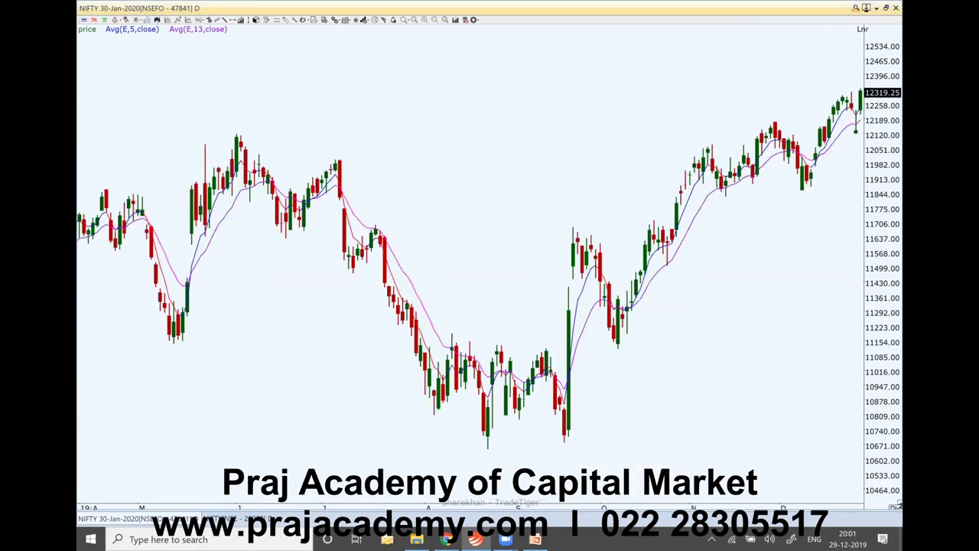
click(691, 373)
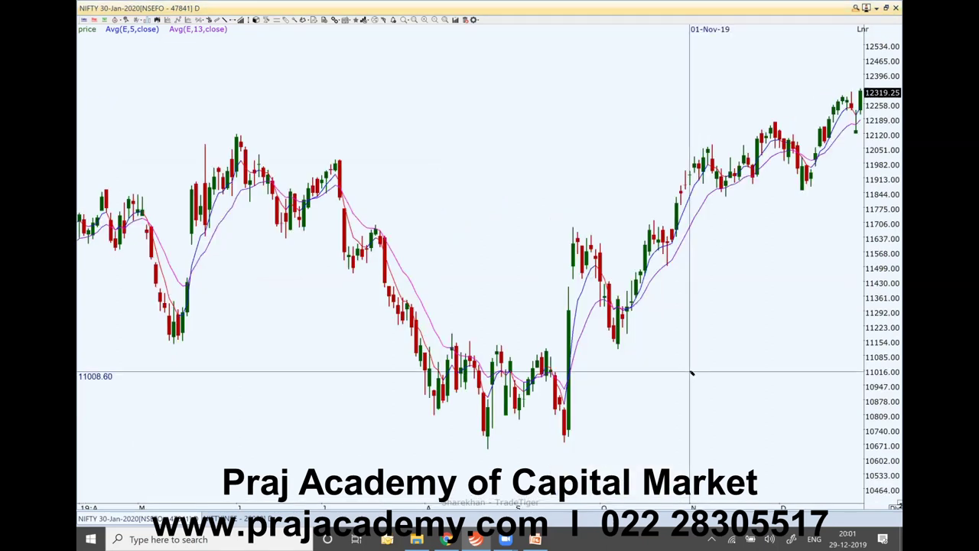
key(Up)
key(Up)
scroll(716, 304, up, 1)
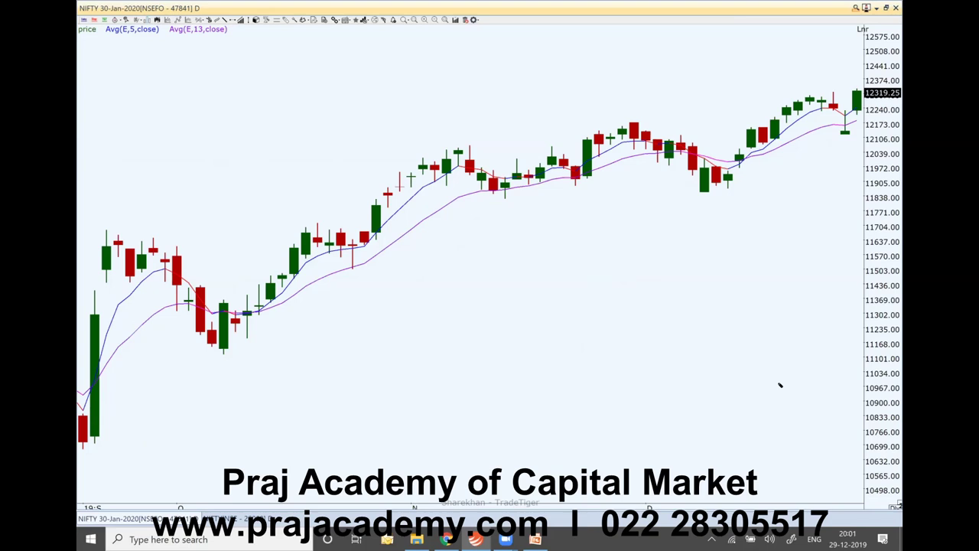
scroll(780, 385, down, 1)
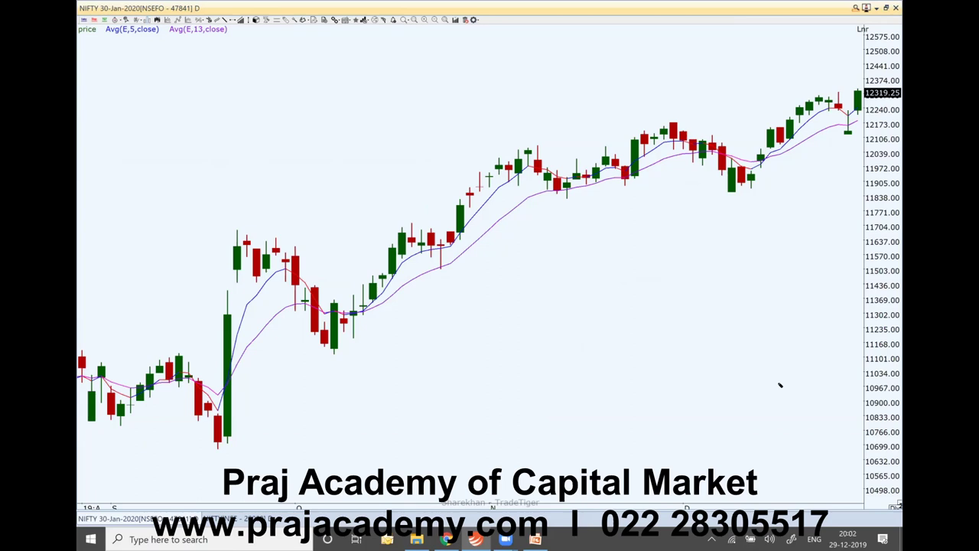
scroll(780, 385, up, 1)
Modify the 5-period exponential average, setting its period to 20, and apply the change
mouse_move(143, 32)
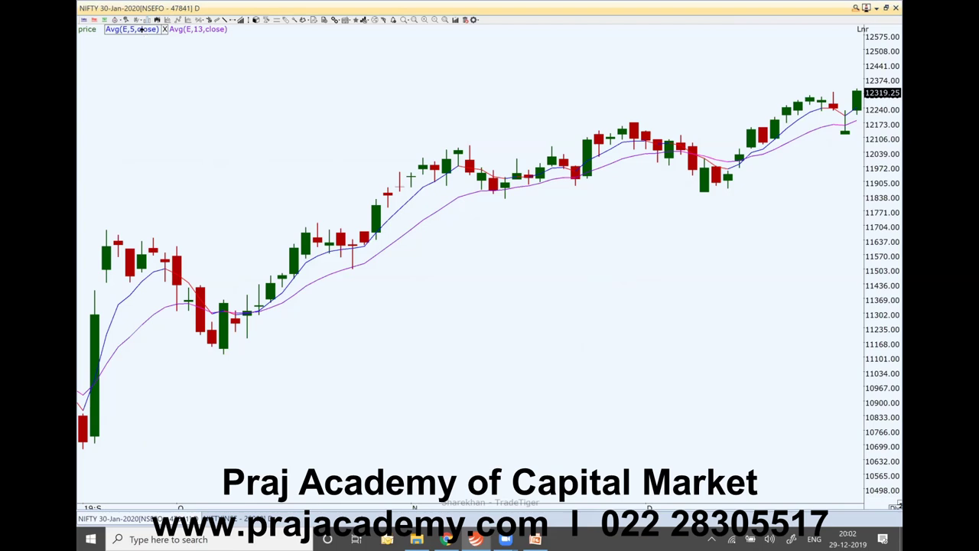
double_click(144, 33)
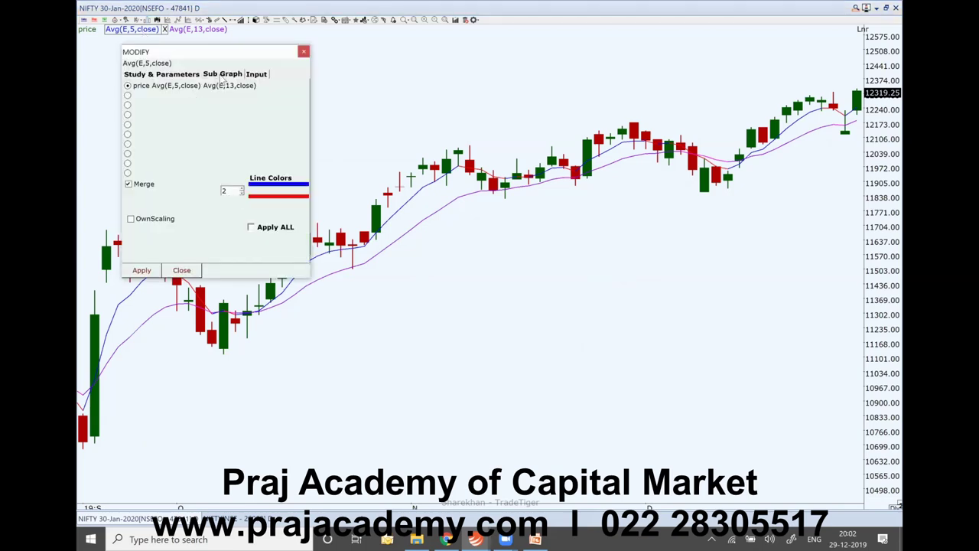
click(176, 76)
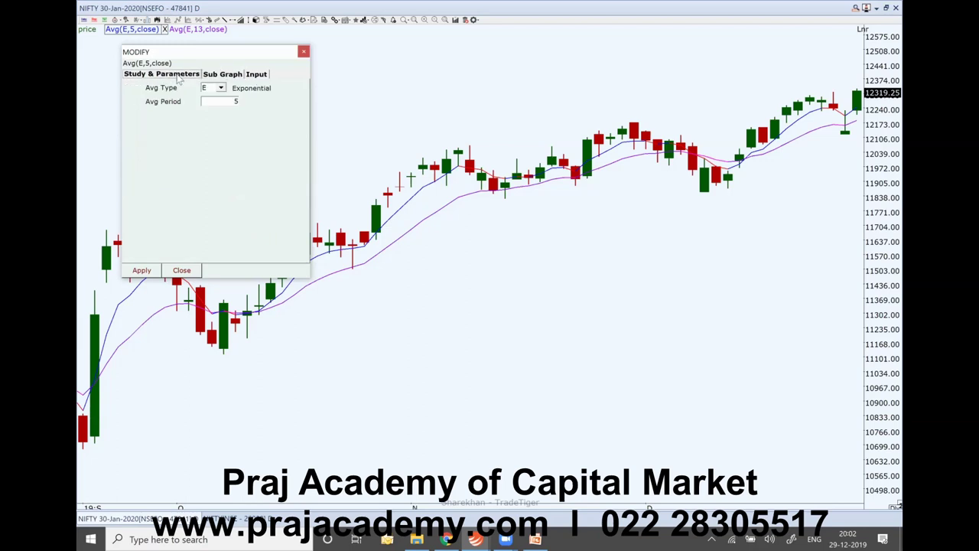
click(226, 101)
text(1)
double_click(228, 101)
text(20)
click(141, 270)
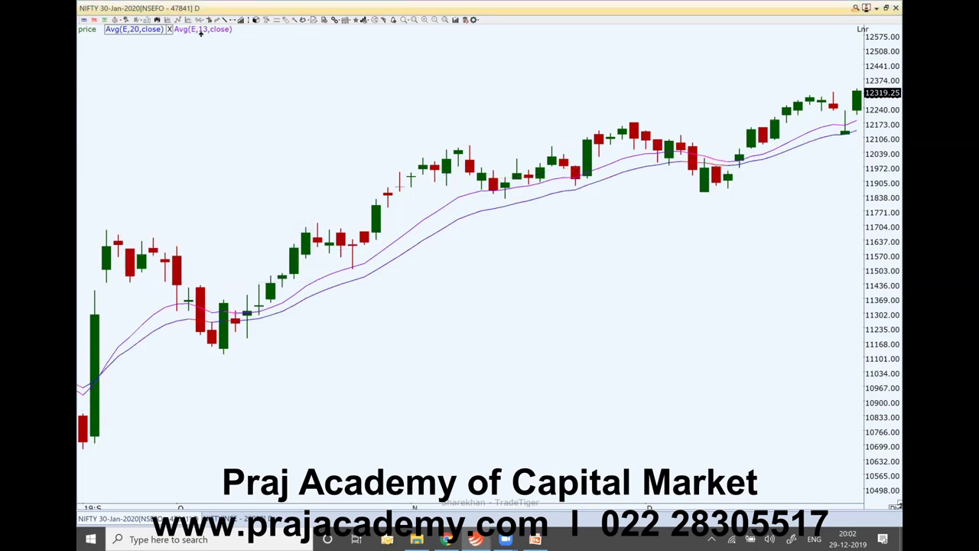
Set the 13-period exponential average's period to 25 and merge the 20-period average back onto the price chart
drag(207, 33, 211, 36)
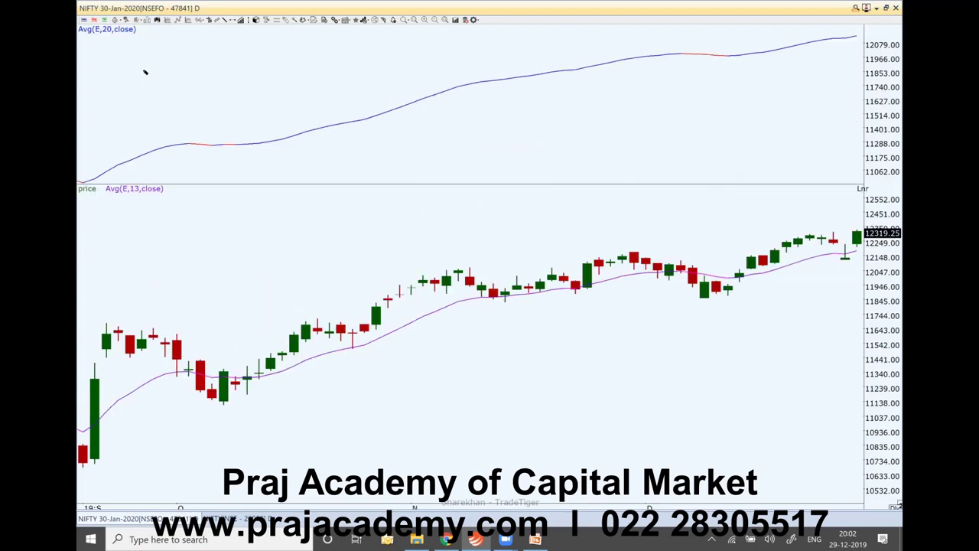
drag(108, 31, 148, 171)
click(139, 190)
double_click(139, 190)
double_click(248, 116)
text(25)
click(156, 284)
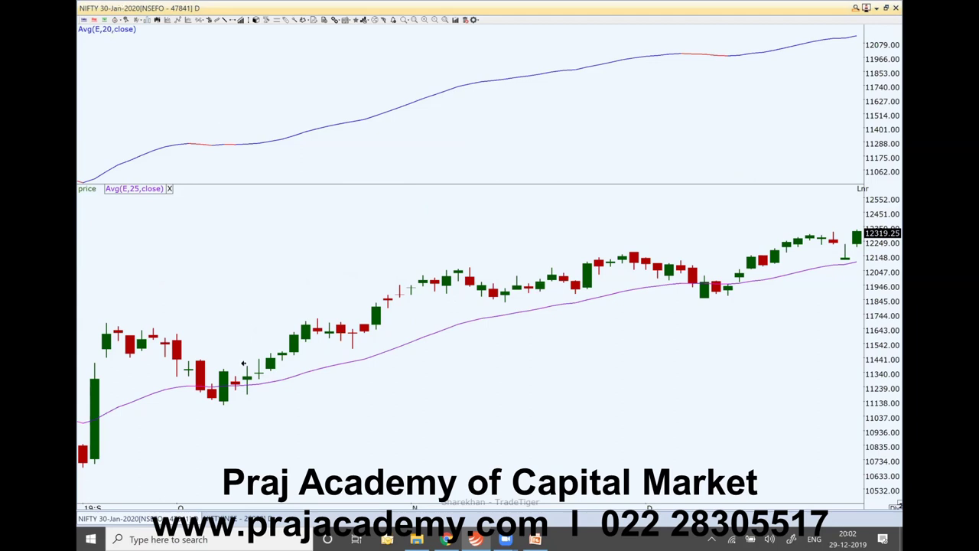
click(107, 29)
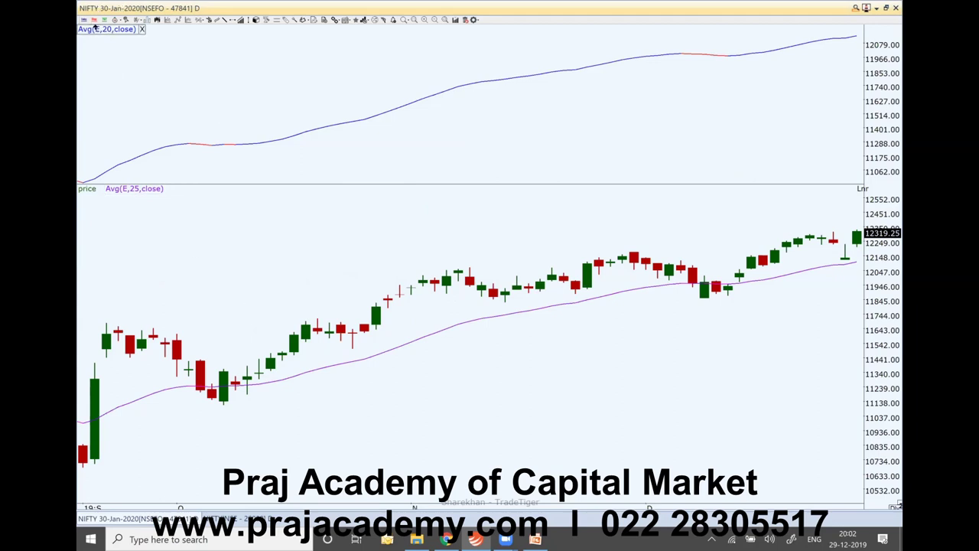
drag(354, 384, 356, 346)
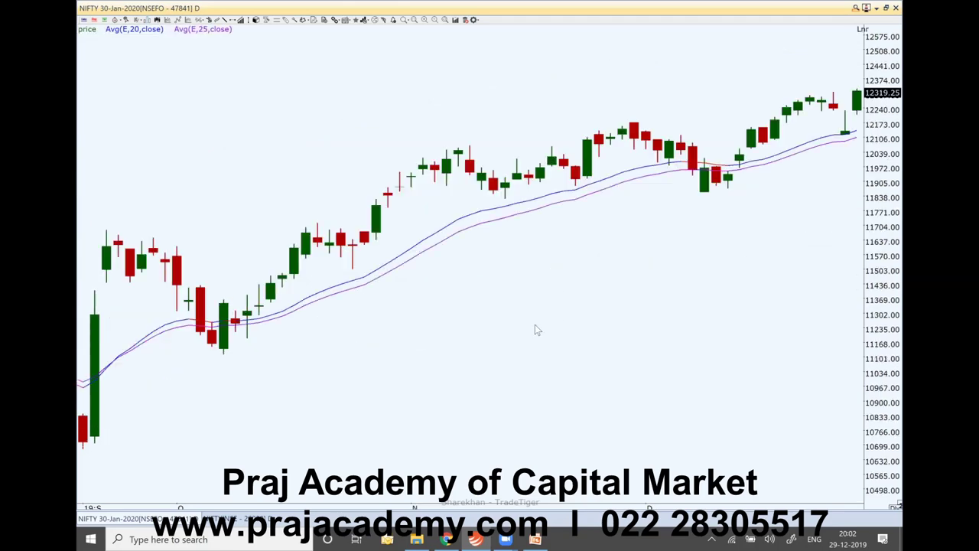
Examine how the NIFTY candles move relative to the 20- and 25-period averages from October through the December dip
scroll(534, 328, down, 3)
scroll(533, 332, up, 2)
scroll(534, 334, down, 1)
scroll(459, 343, up, 1)
click(249, 359)
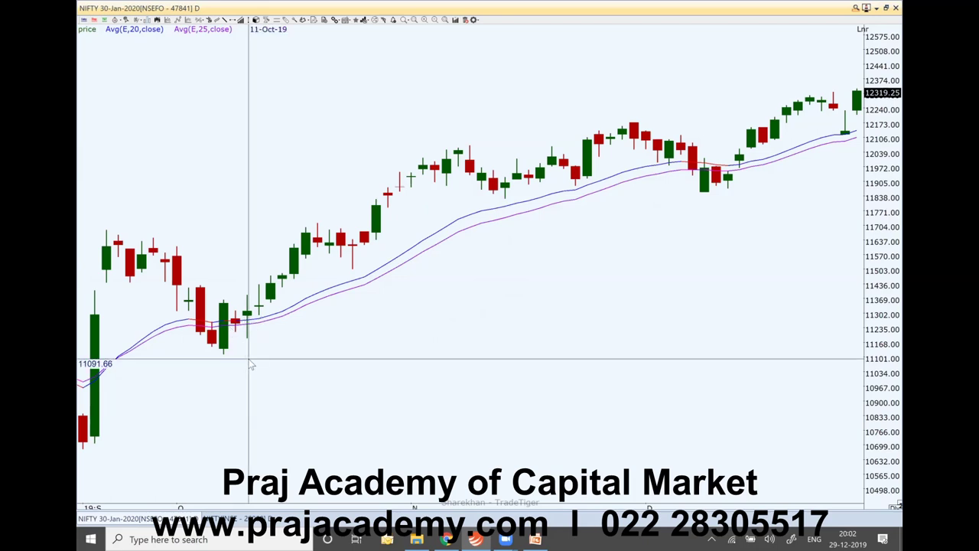
click(328, 311)
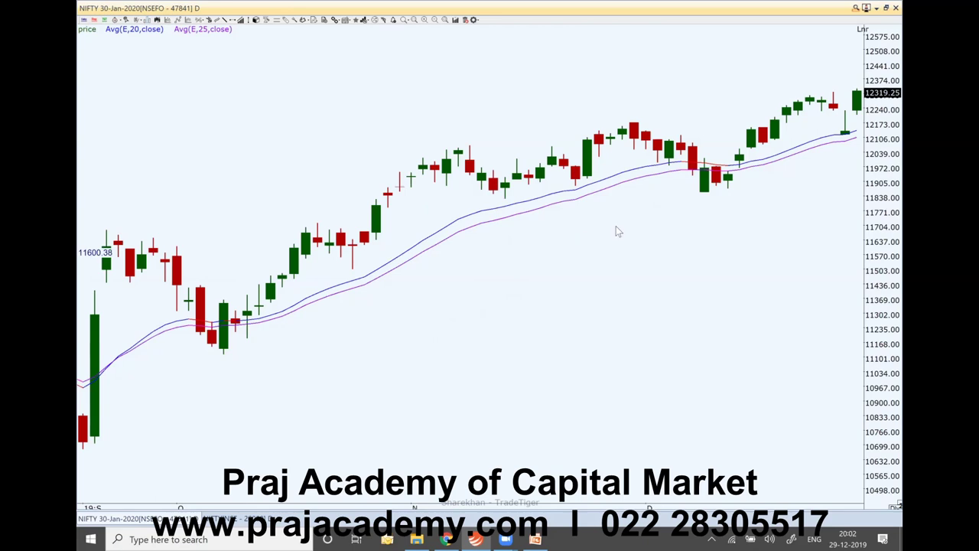
click(678, 191)
click(704, 186)
click(706, 175)
click(721, 191)
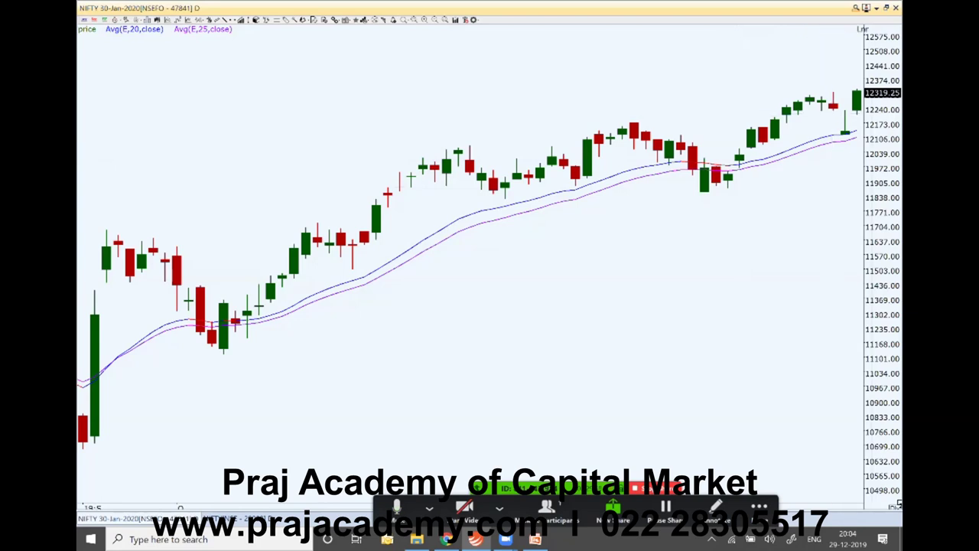
key(Down)
key(Down)
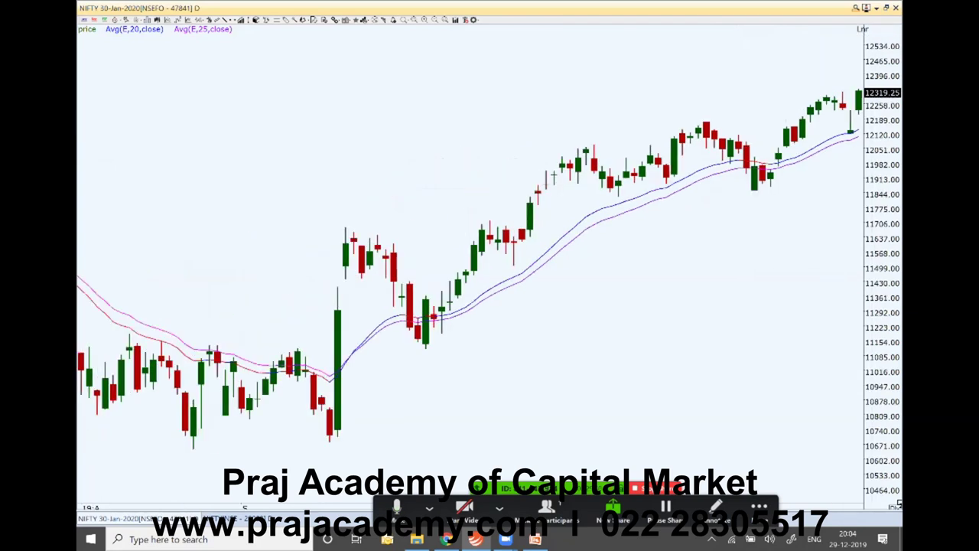
Modify the 20-period exponential average on the NIFTY chart, setting its period to 50, and apply the change
mouse_move(135, 29)
click(135, 29)
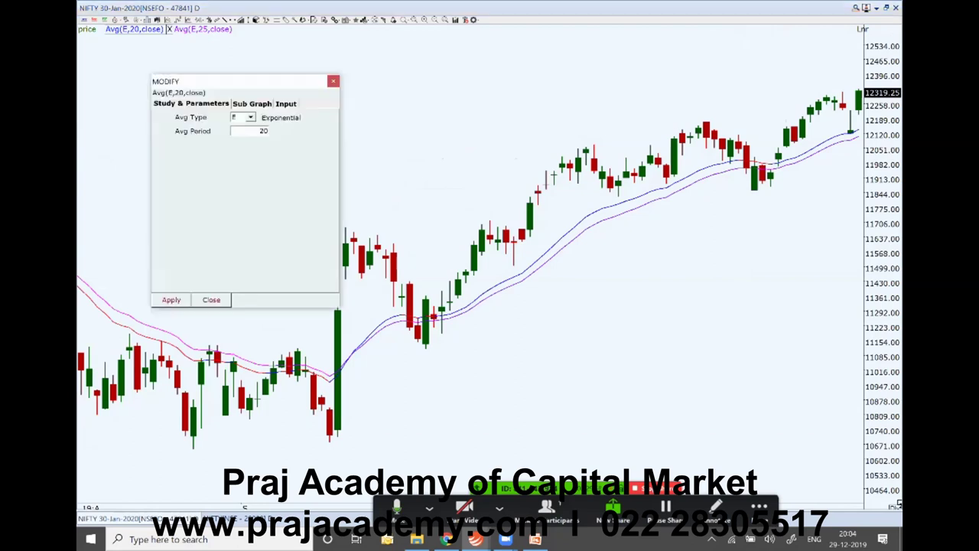
click(263, 131)
text(50)
key(Return)
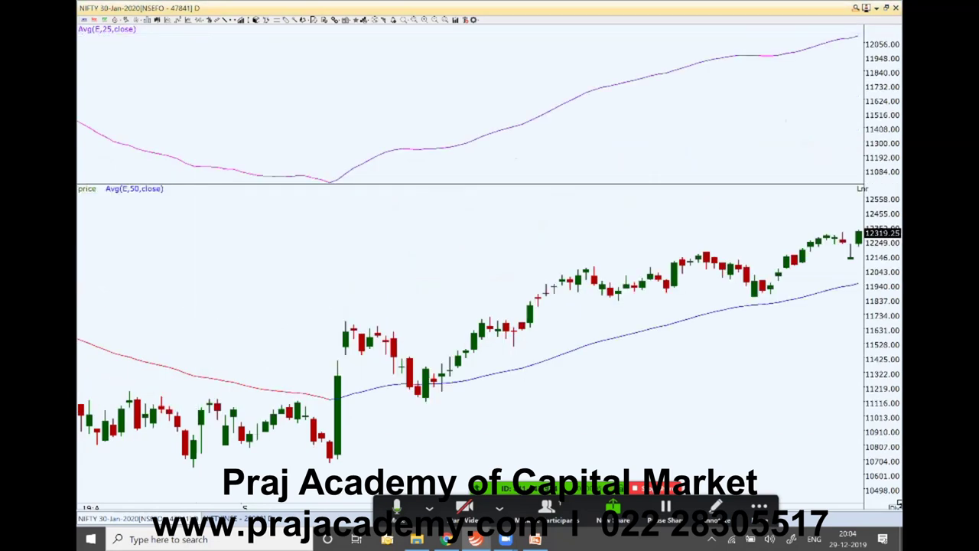
Set the 25-period exponential average's period to 100 and merge it back onto the price chart
click(107, 29)
double_click(278, 146)
text(100)
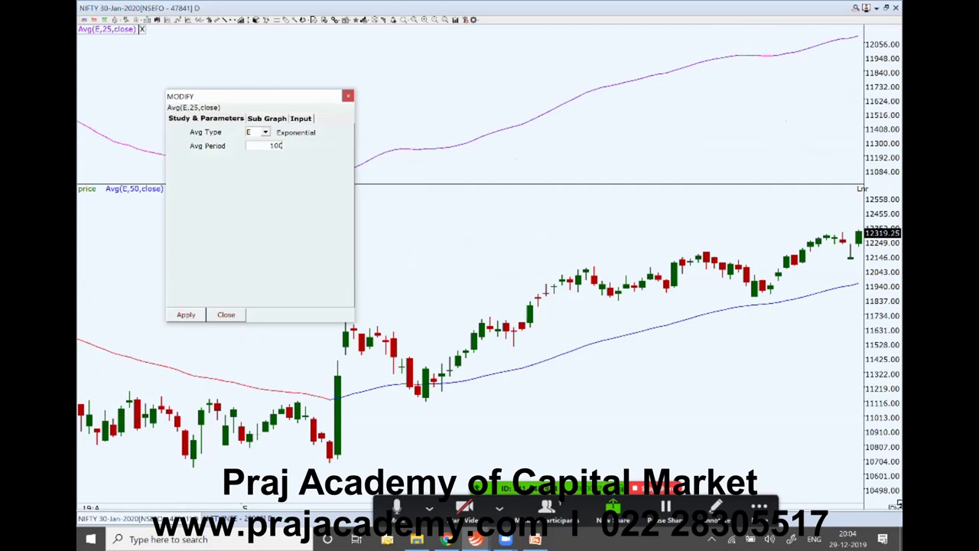
click(186, 315)
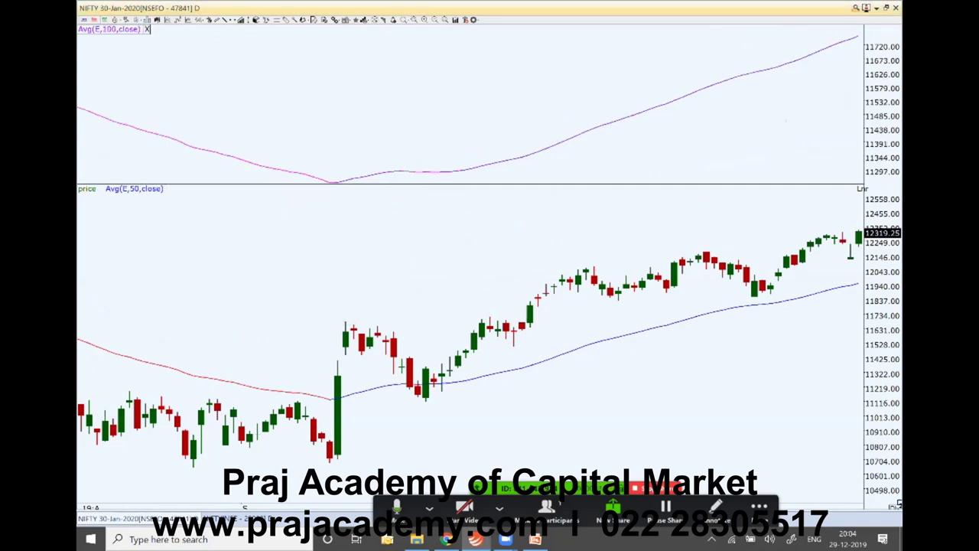
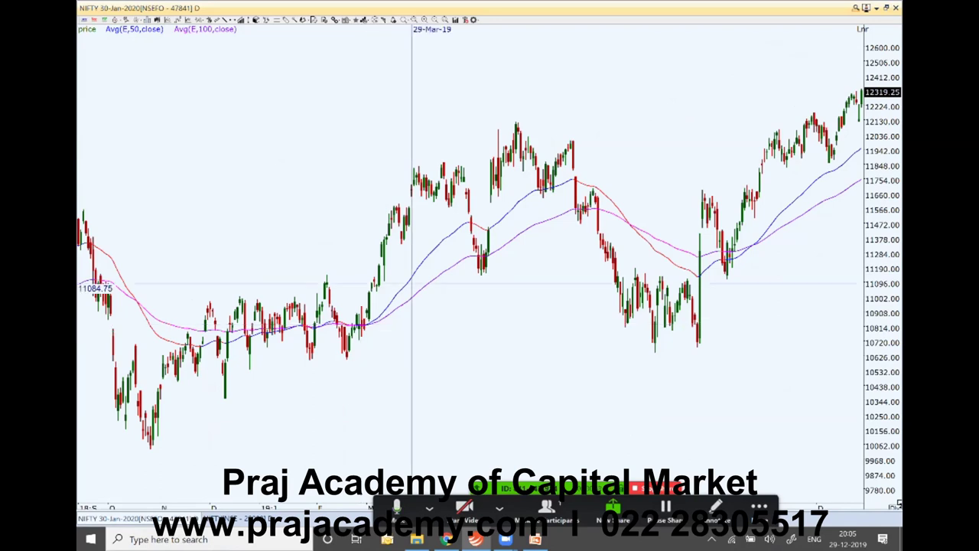
Examine the 50- and 100-period averages around the 20 September 2019 rise and the crossover that follows it
key(Up)
key(Up)
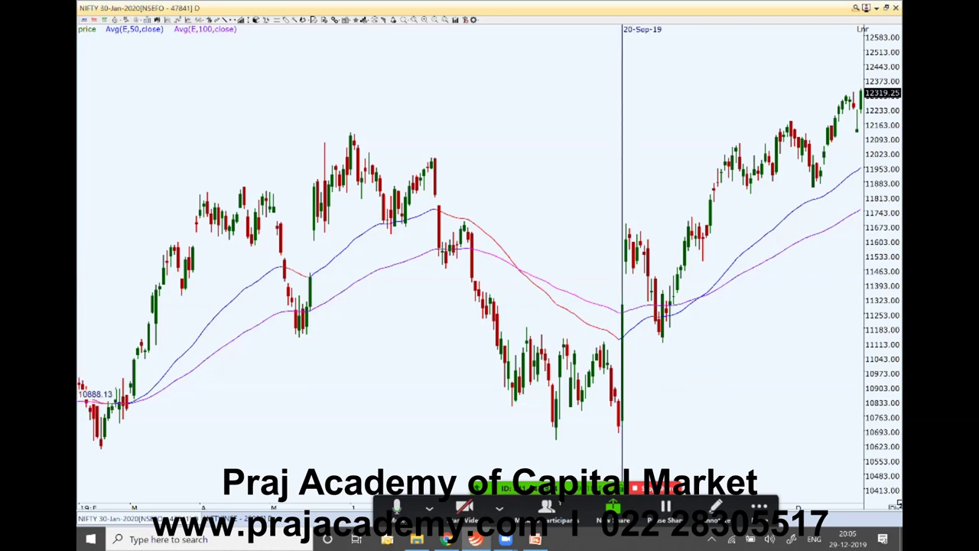
key(Up)
key(Up)
key(Up)
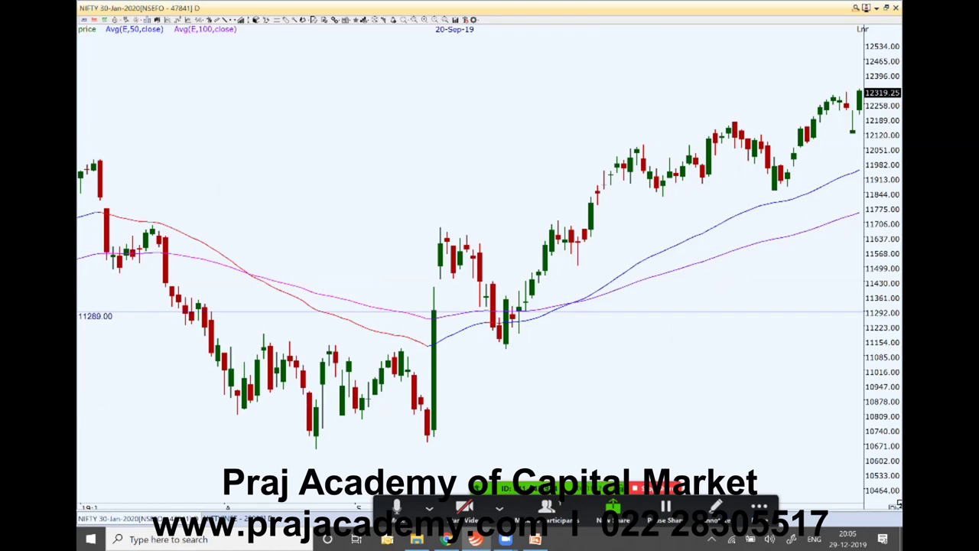
scroll(470, 312, up, 1)
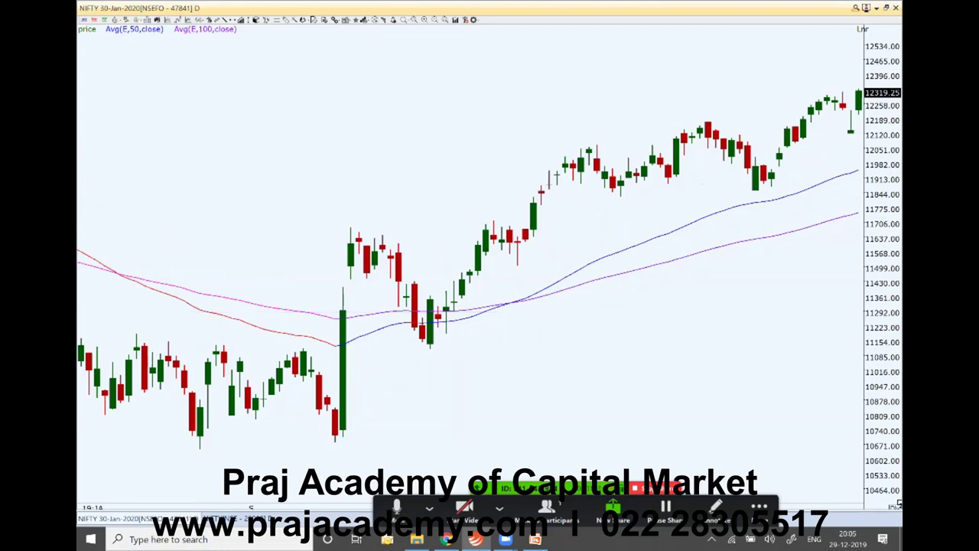
scroll(469, 306, up, 1)
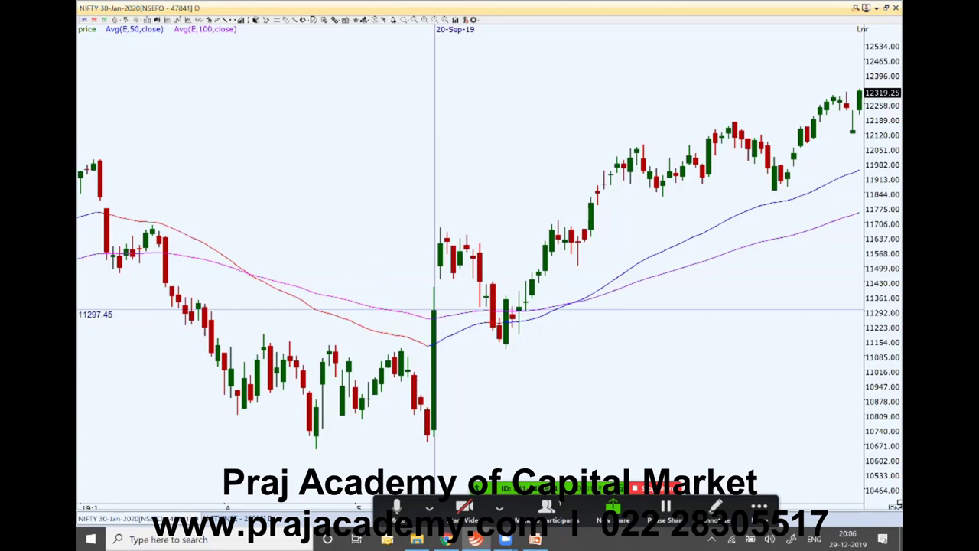
key(Up)
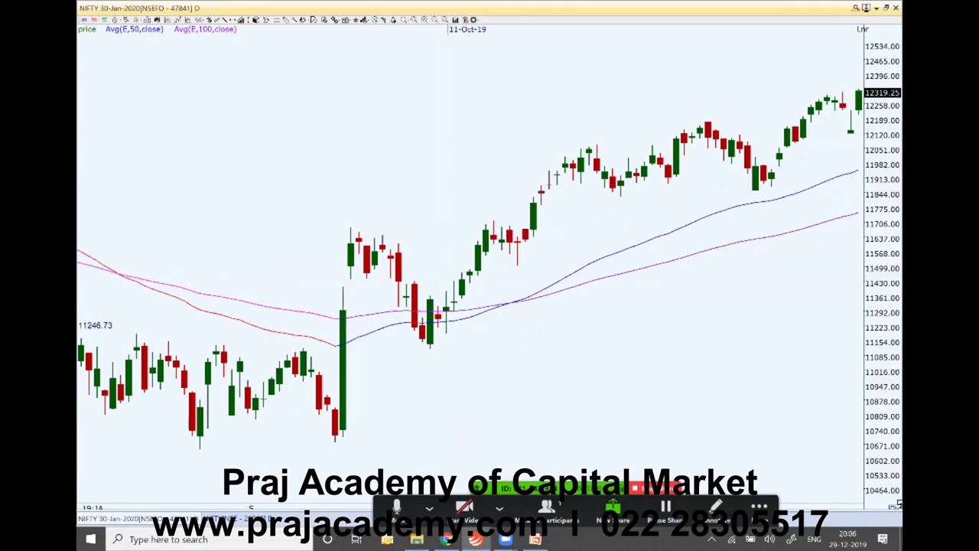
Compare NIFTY's price swings with the 50- and 100-period averages across the months from April to December 2019
key(Down)
key(Down)
key(Down)
key(Up)
key(Up)
key(Up)
key(Down)
key(Down)
key(Down)
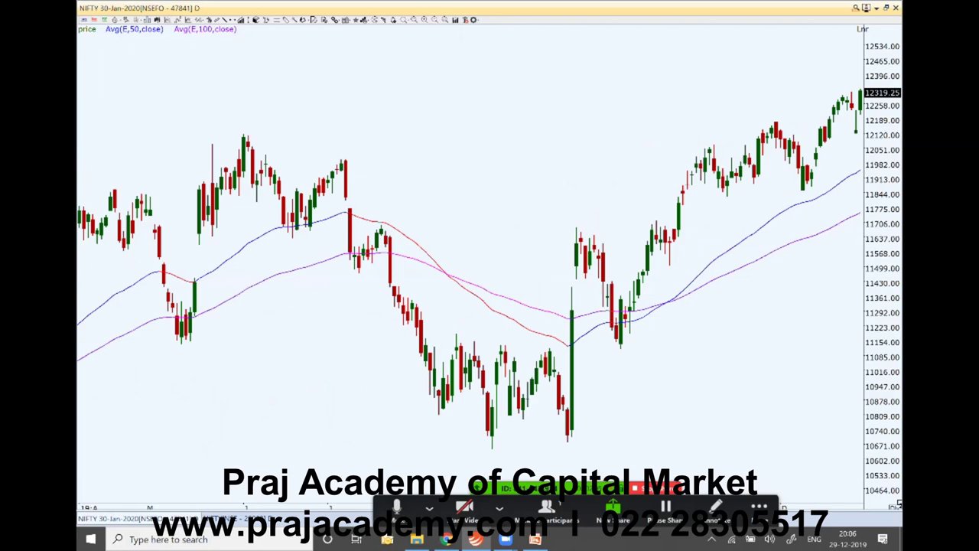
key(Down)
key(Down)
key(Down)
key(Up)
key(Up)
key(Up)
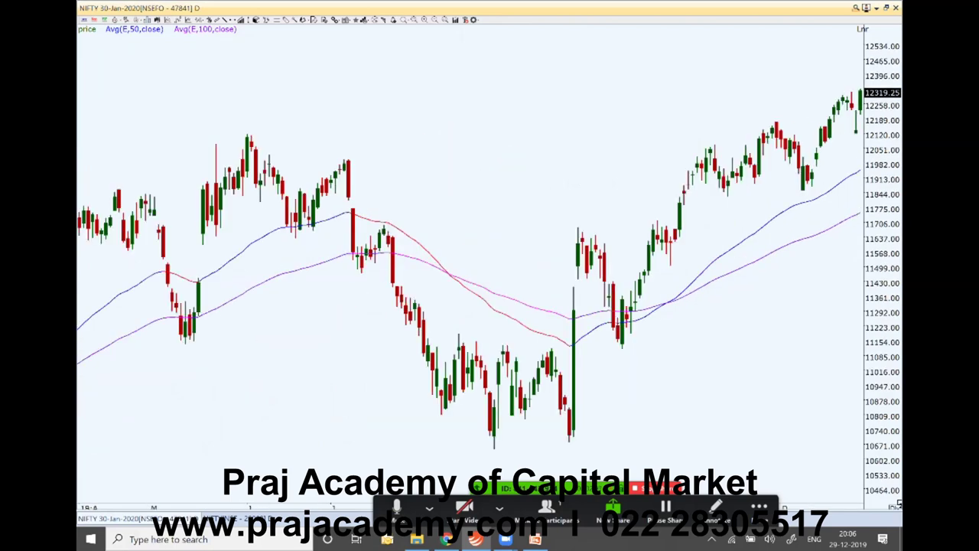
scroll(470, 270, up, 1)
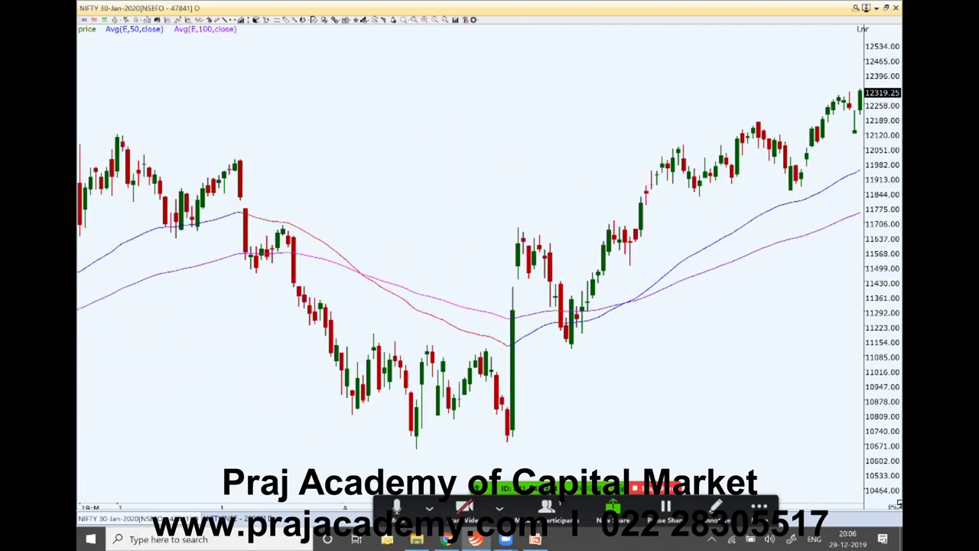
Modify the 50-period exponential average, setting its period to 150, and apply the change
mouse_move(205, 29)
click(134, 29)
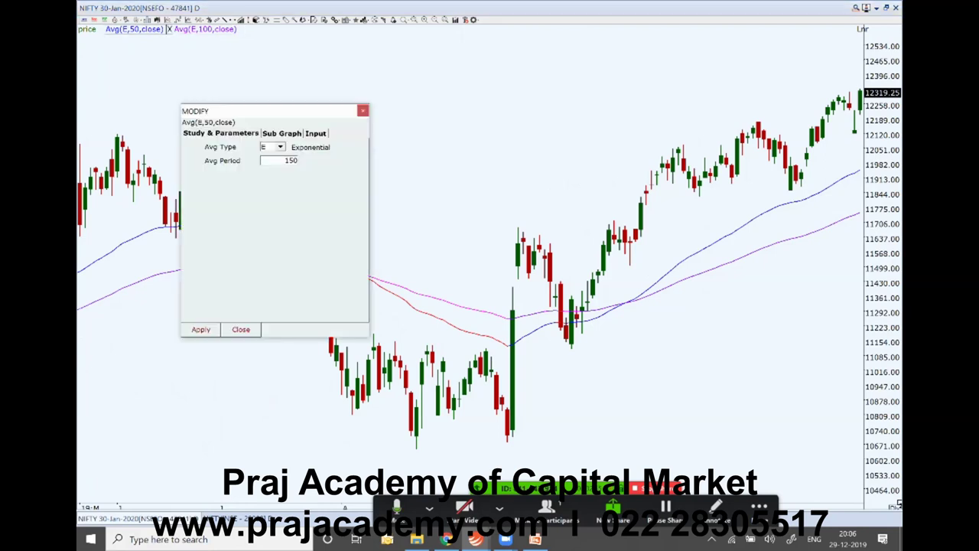
click(201, 329)
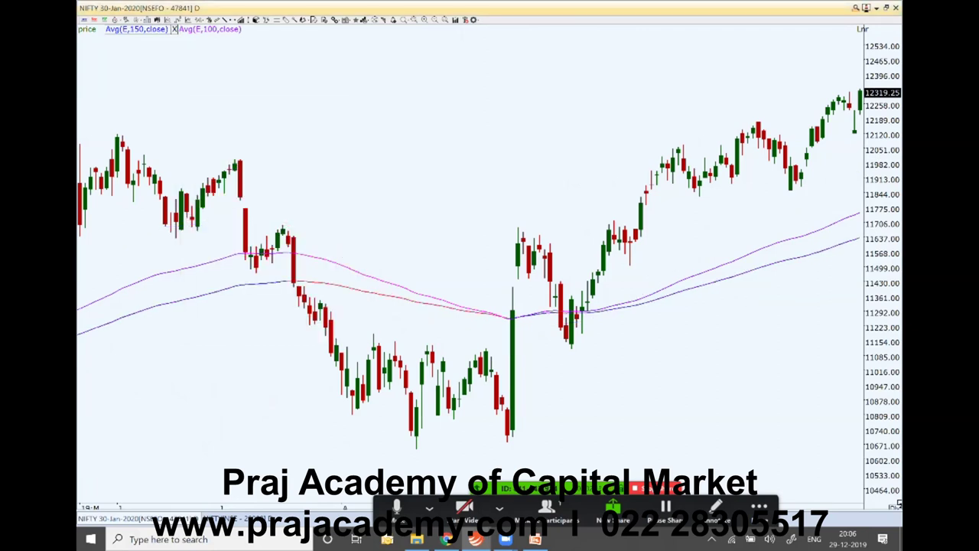
Set the 100-period exponential average's period to 200 and merge it back onto the price chart
drag(207, 29, 214, 33)
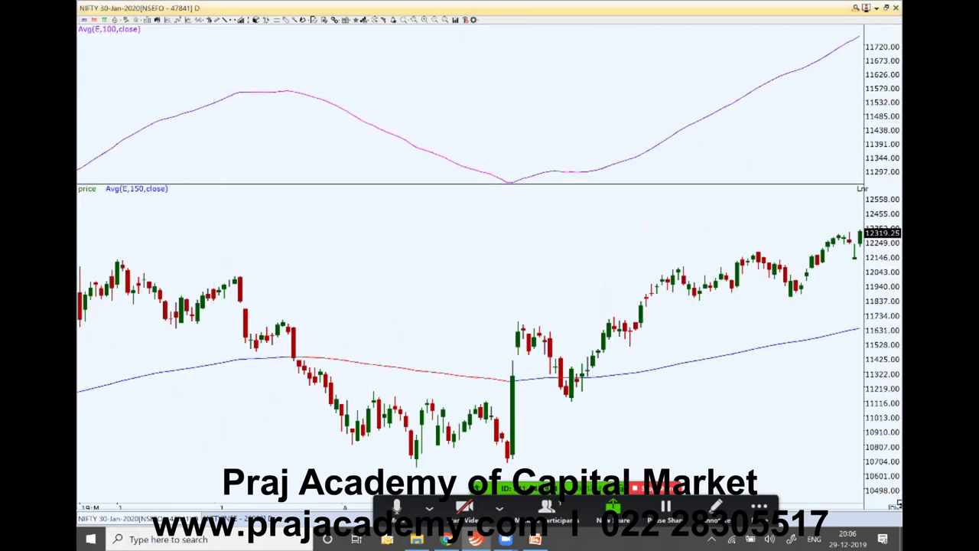
click(109, 29)
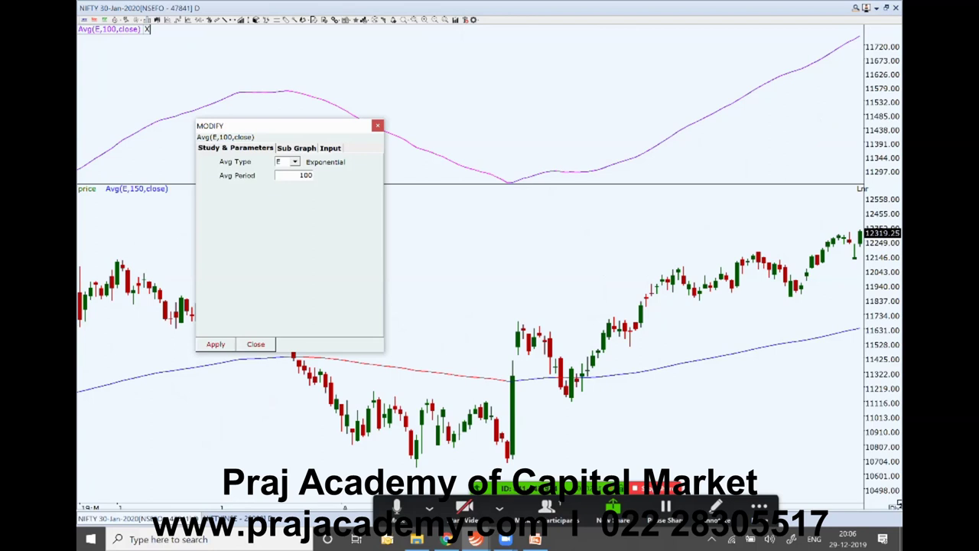
double_click(306, 175)
text(200)
key(Return)
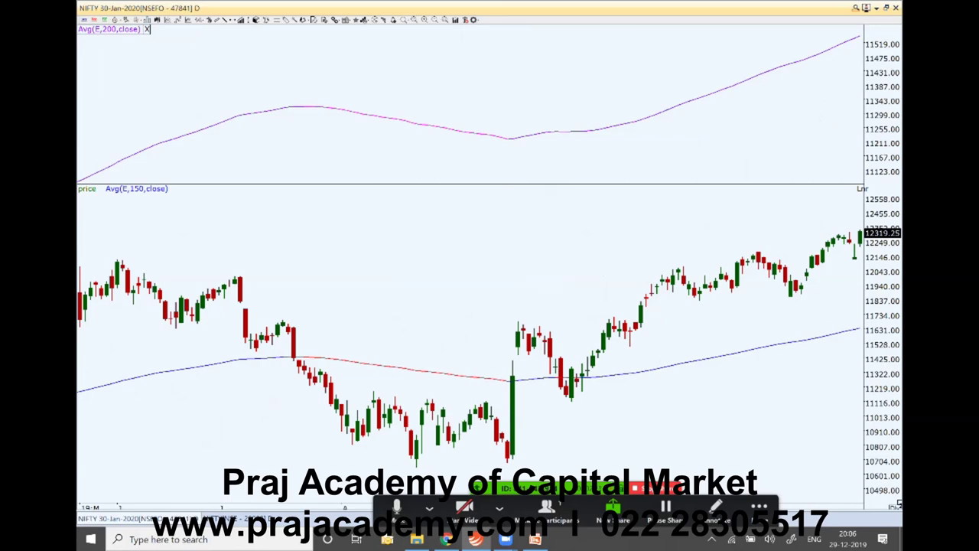
scroll(490, 291, down, 3)
scroll(490, 291, down, 2)
scroll(489, 291, up, 2)
scroll(343, 353, up, 1)
click(344, 353)
Review the 150- and 200-period averages over NIFTY's price history back to 2015, then return to the more recent stretch
scroll(343, 353, down, 4)
scroll(468, 318, up, 1)
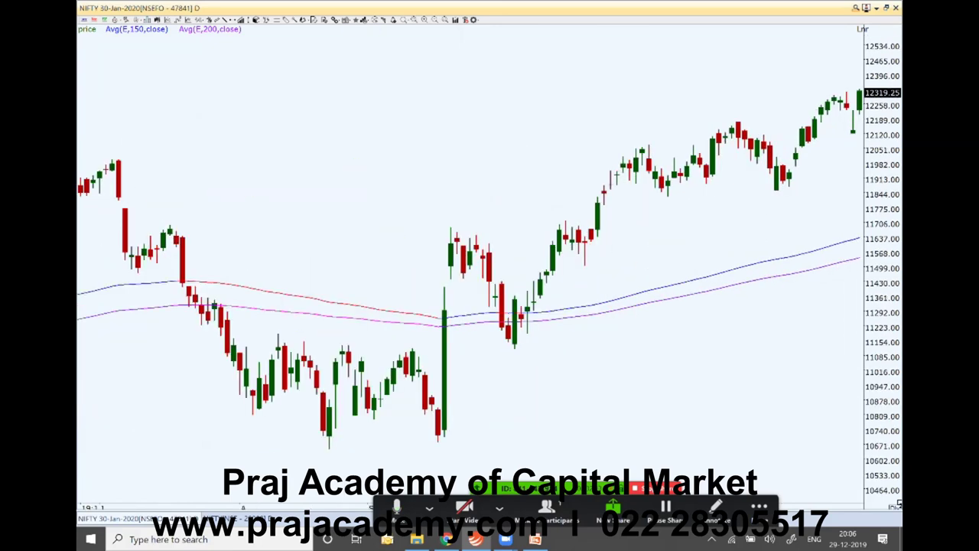
scroll(471, 269, down, 3)
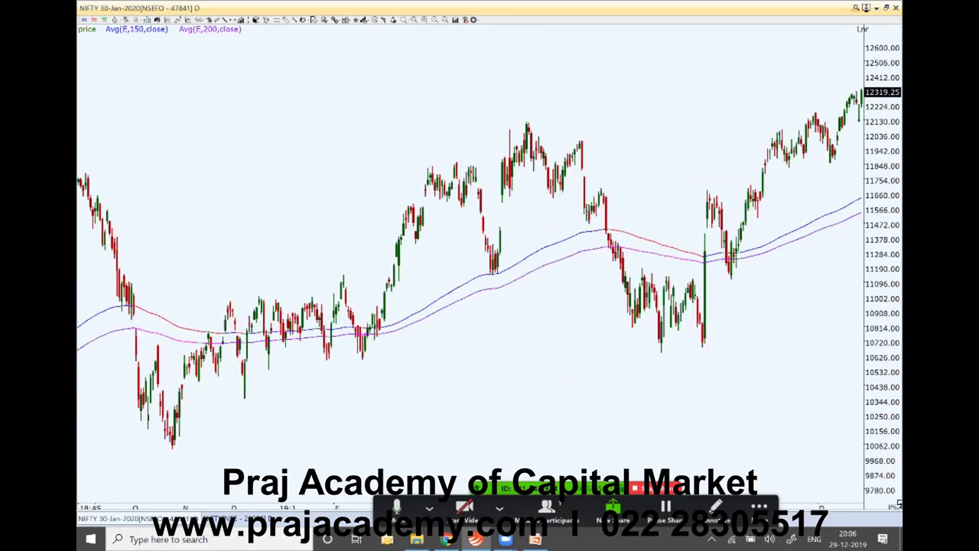
scroll(471, 269, up, 1)
scroll(470, 269, down, 2)
scroll(470, 270, up, 2)
scroll(471, 269, down, 2)
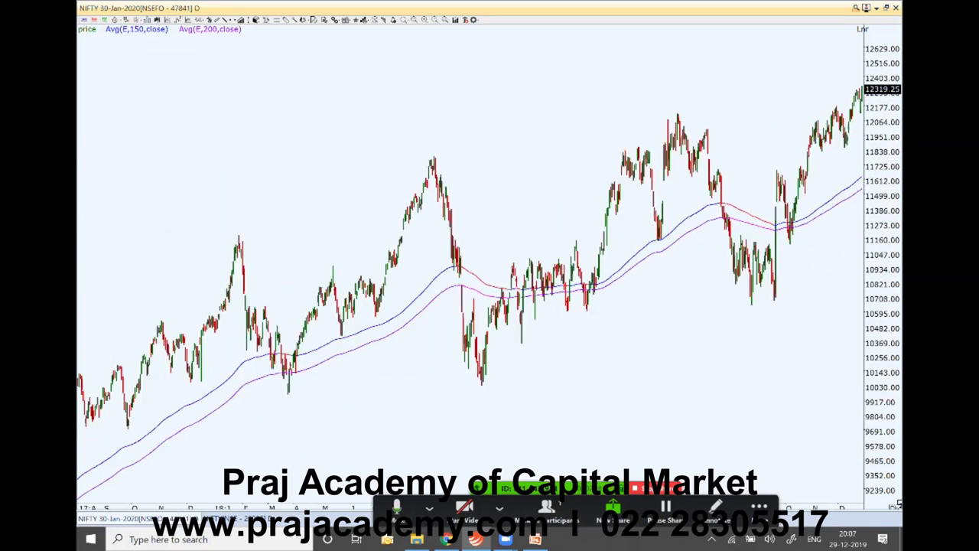
scroll(471, 269, down, 2)
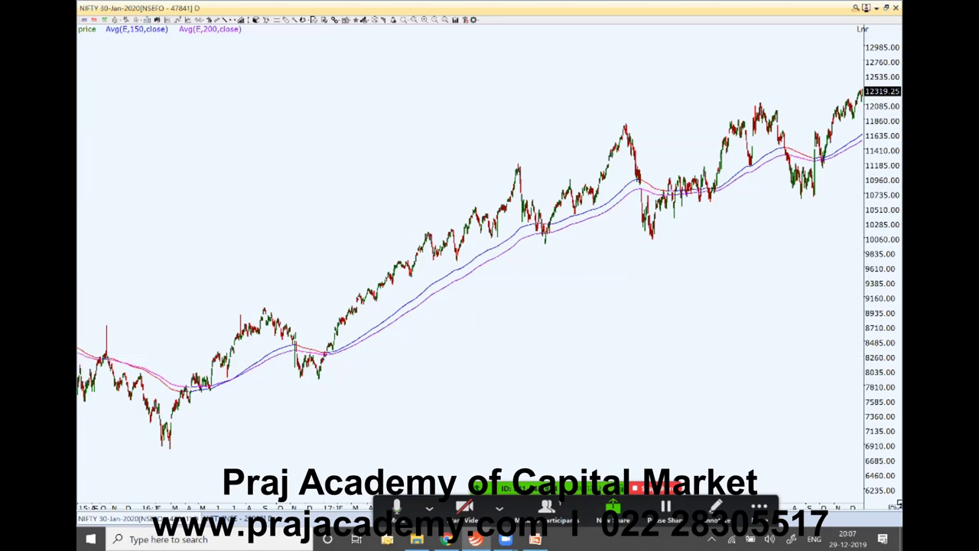
scroll(471, 270, up, 2)
scroll(329, 357, down, 2)
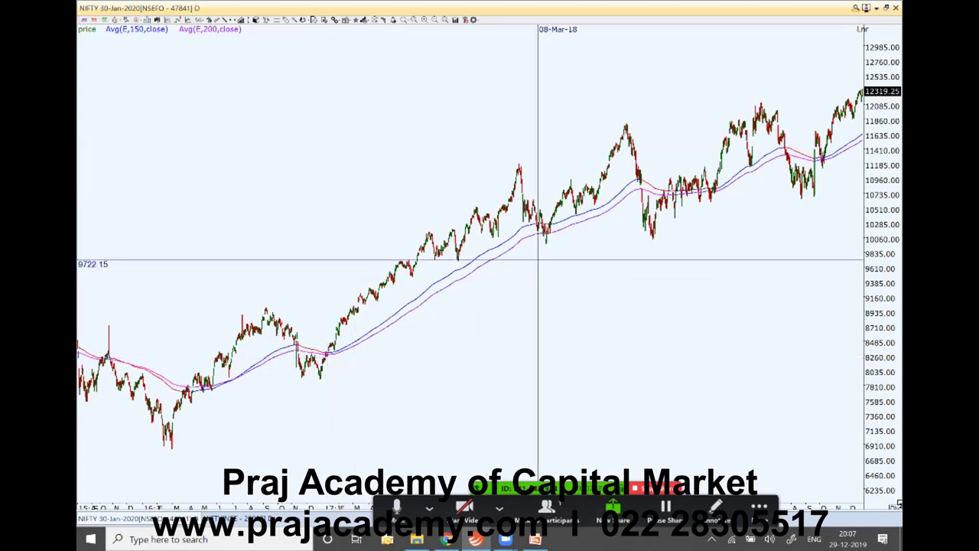
scroll(545, 262, up, 2)
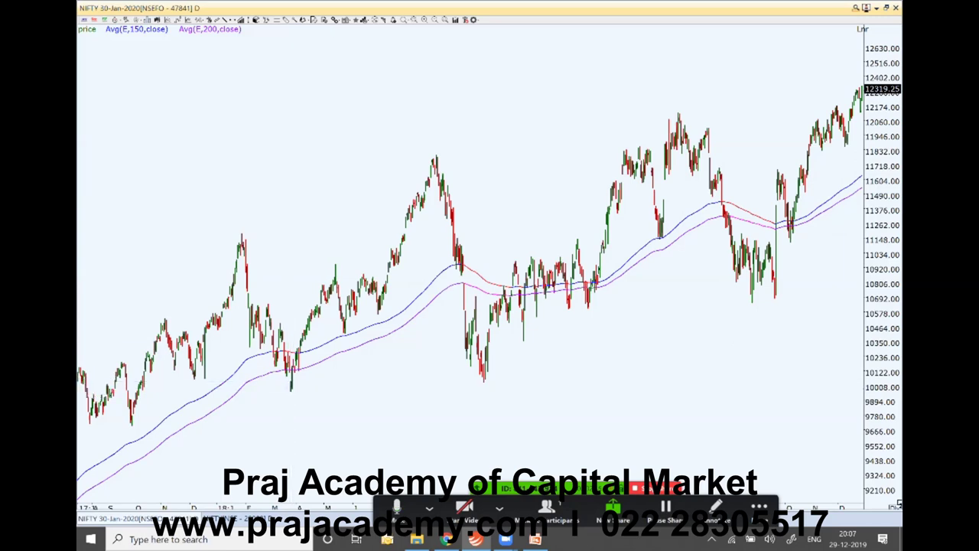
scroll(290, 384, up, 1)
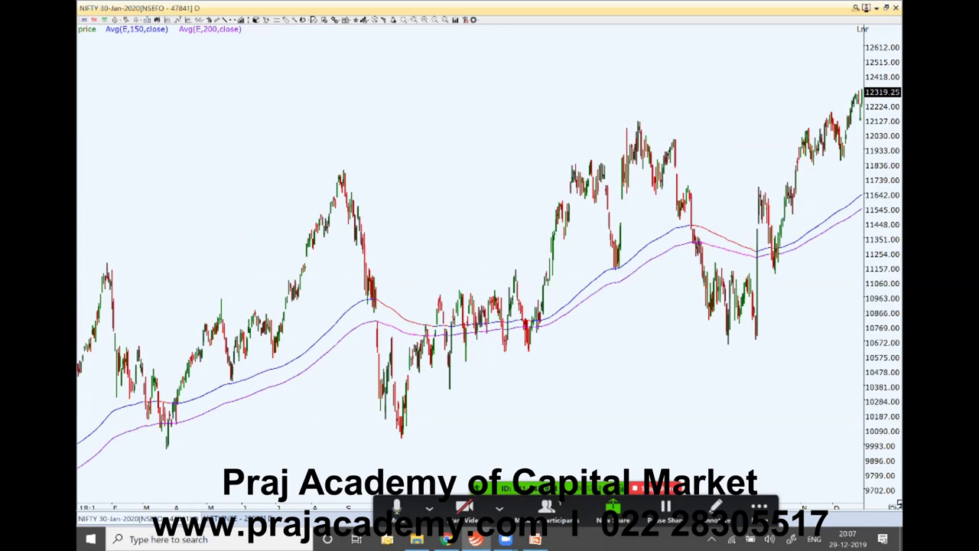
scroll(470, 278, up, 1)
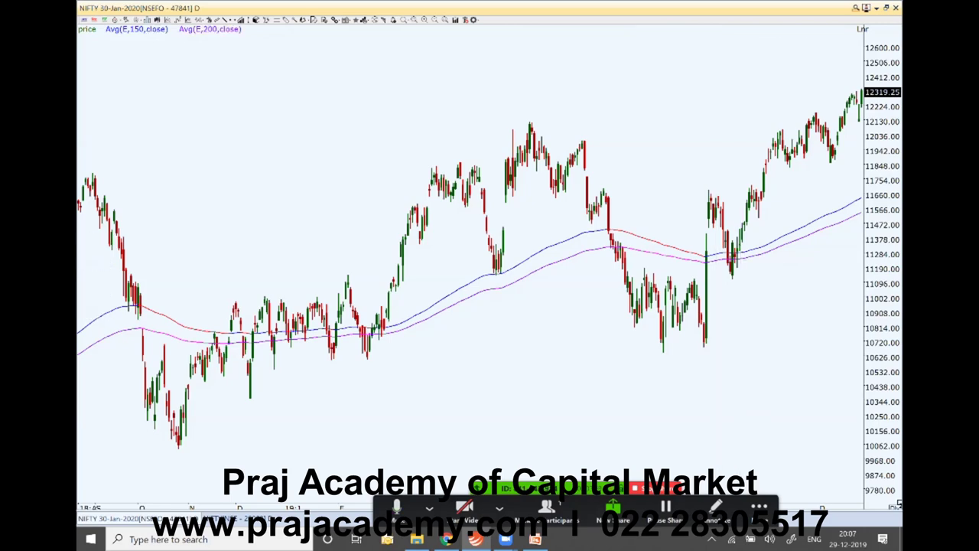
Examine how NIFTY's swings from early 2018 through December 2019 relate to the 150- and 200-period averages
key(Down)
key(Up)
key(Up)
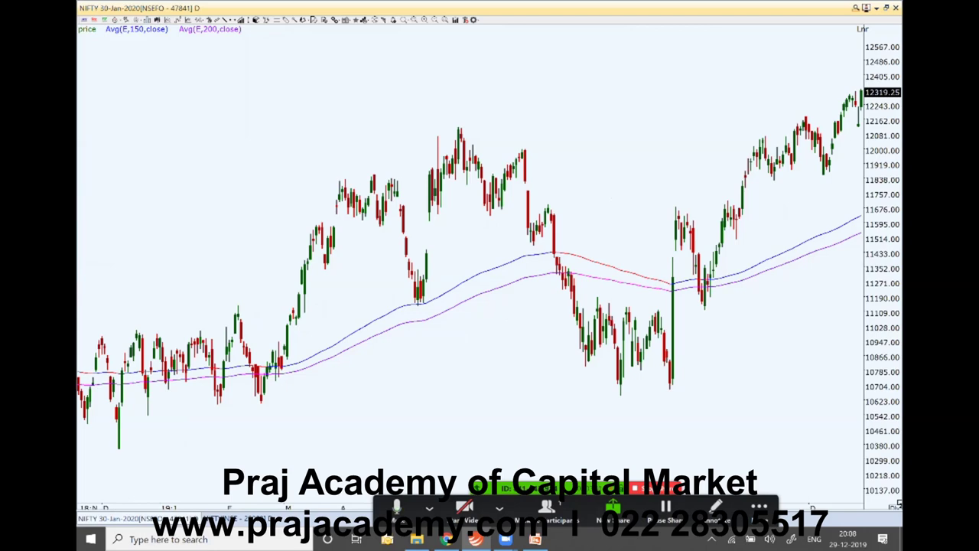
key(Down)
key(Down)
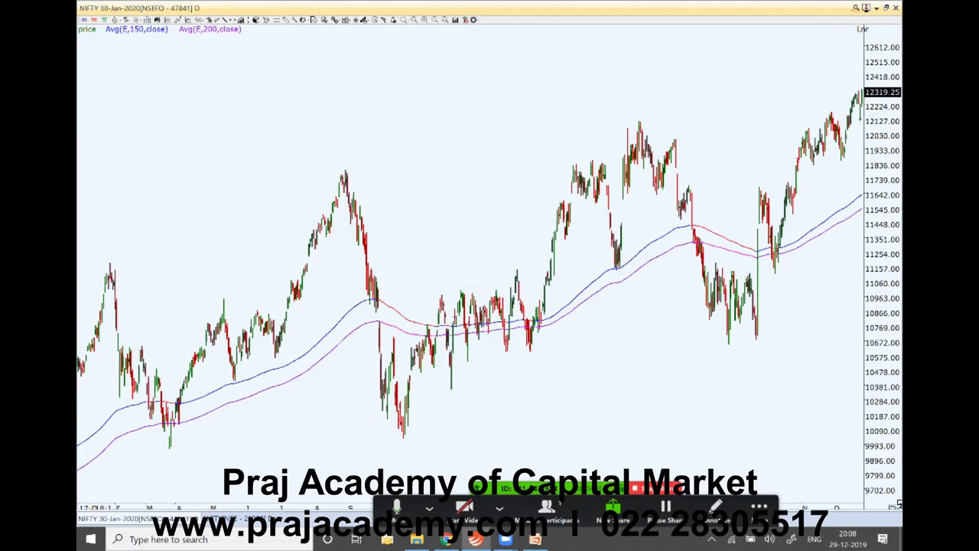
key(Up)
key(Up)
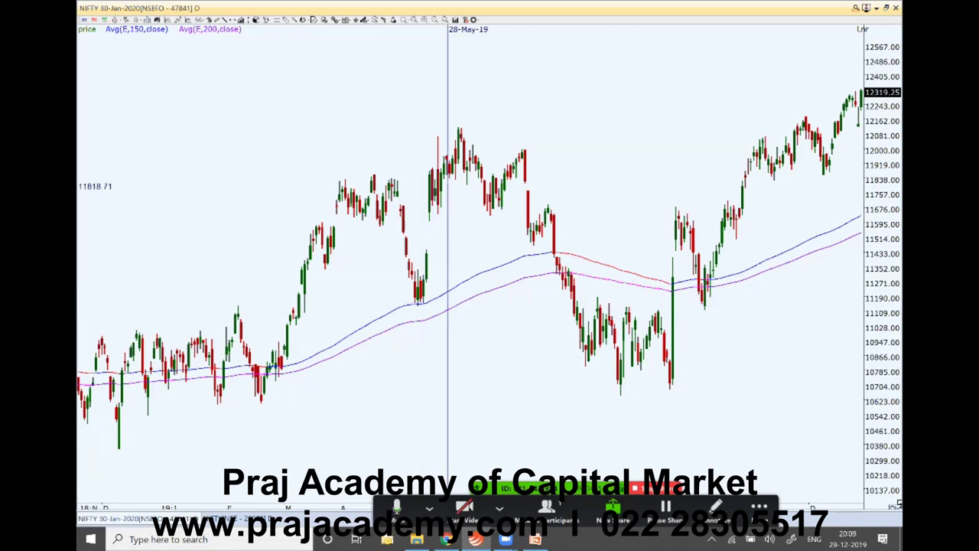
right_click(458, 182)
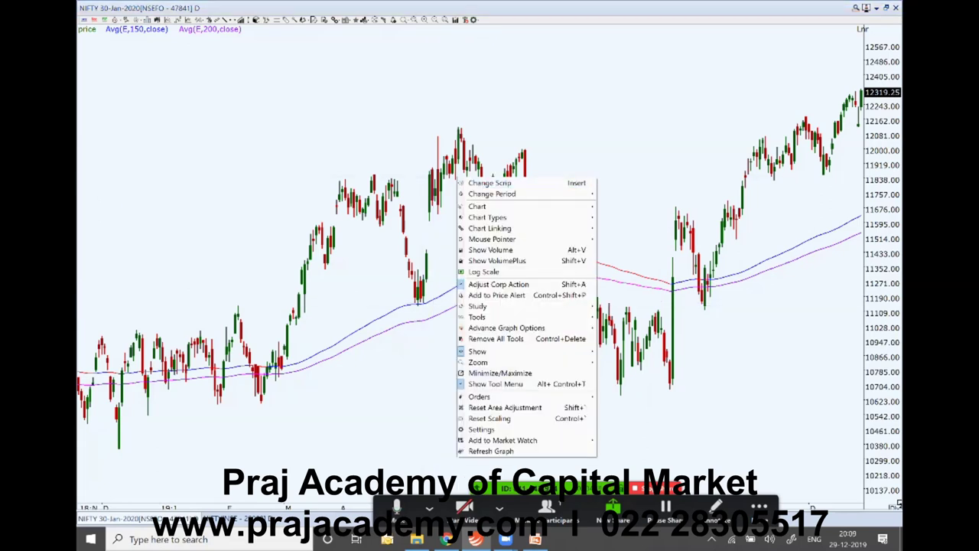
click(643, 103)
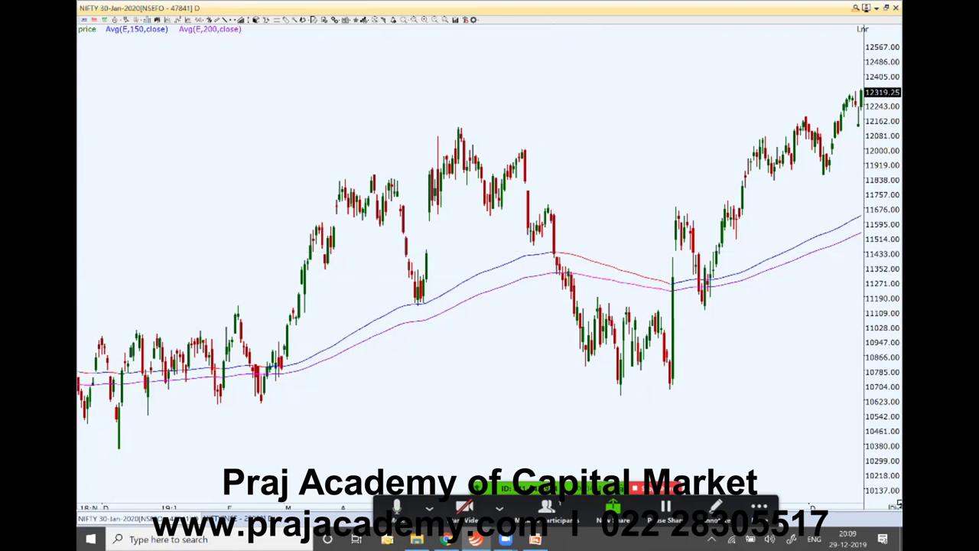
Inspect the candles around 19 July 2019 against the 150- and 200-period averages, continuing through the September rise
click(554, 253)
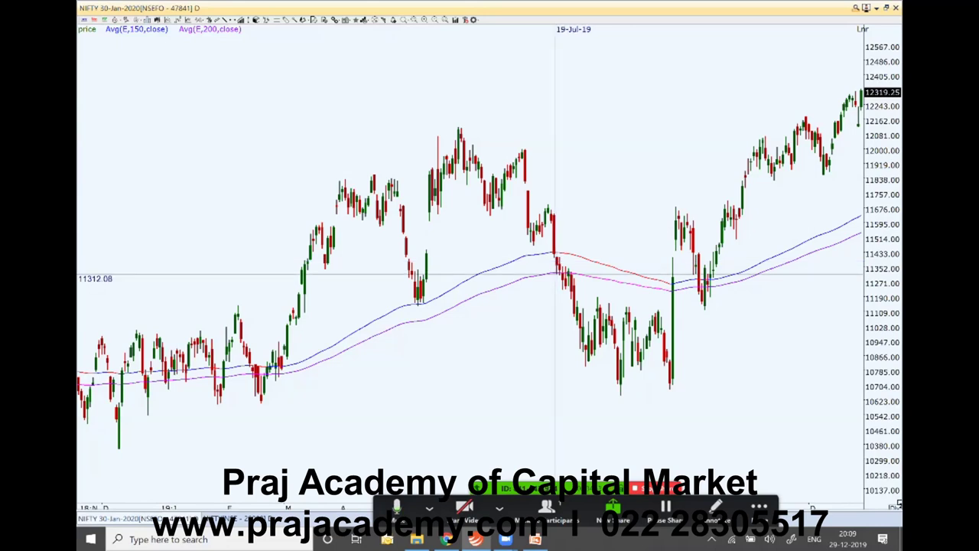
scroll(554, 274, up, 1)
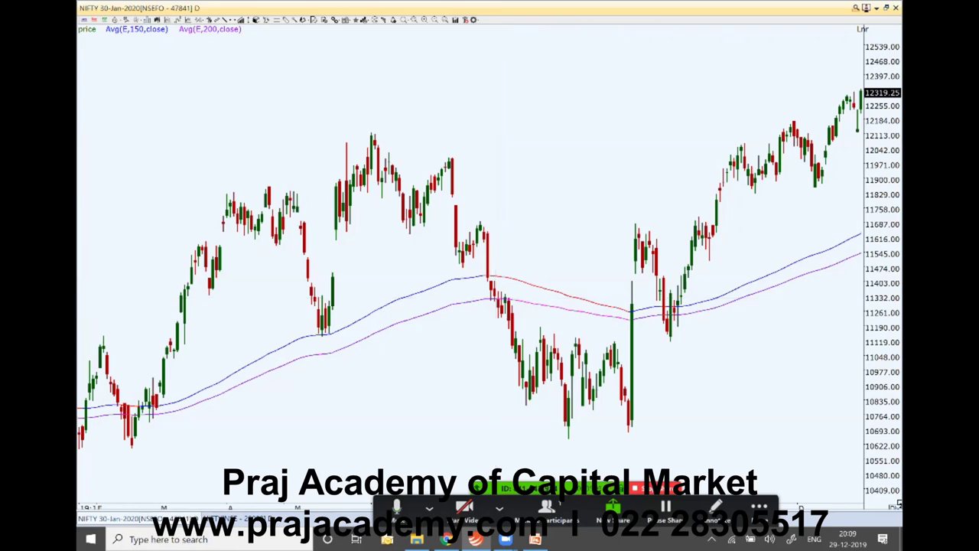
key(Up)
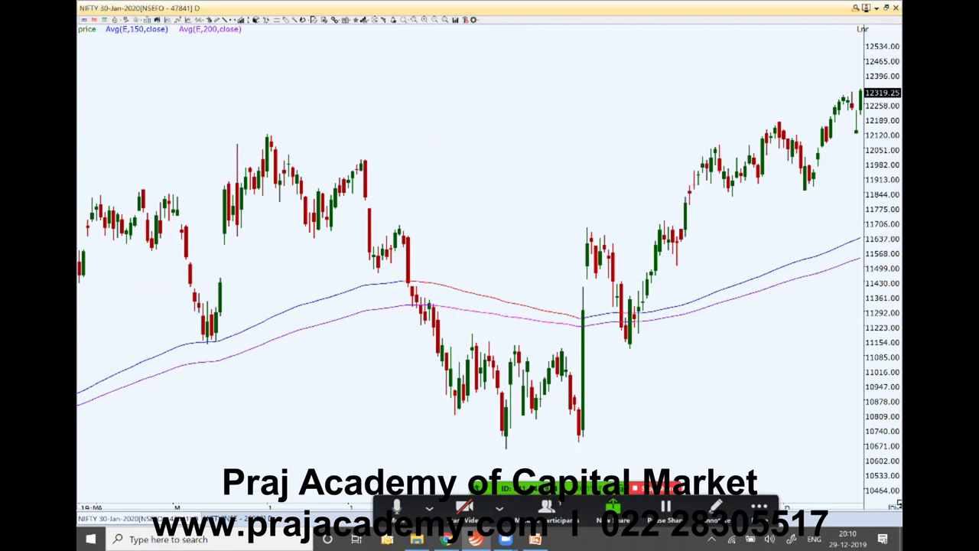
key(Up)
key(Up)
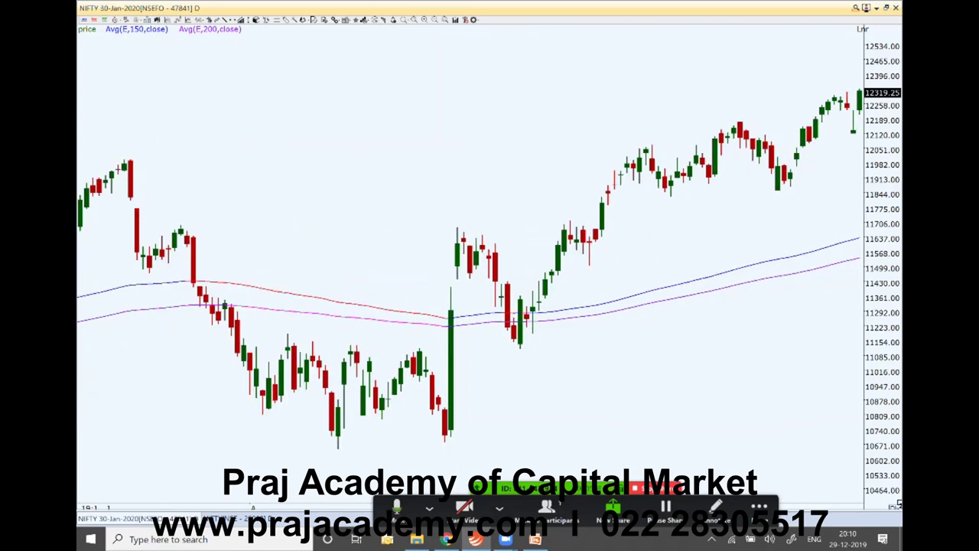
Compare NIFTY's price swings from mid-2016 through December 2019 with the 150- and 200-period averages, in close and wide views
key(Down)
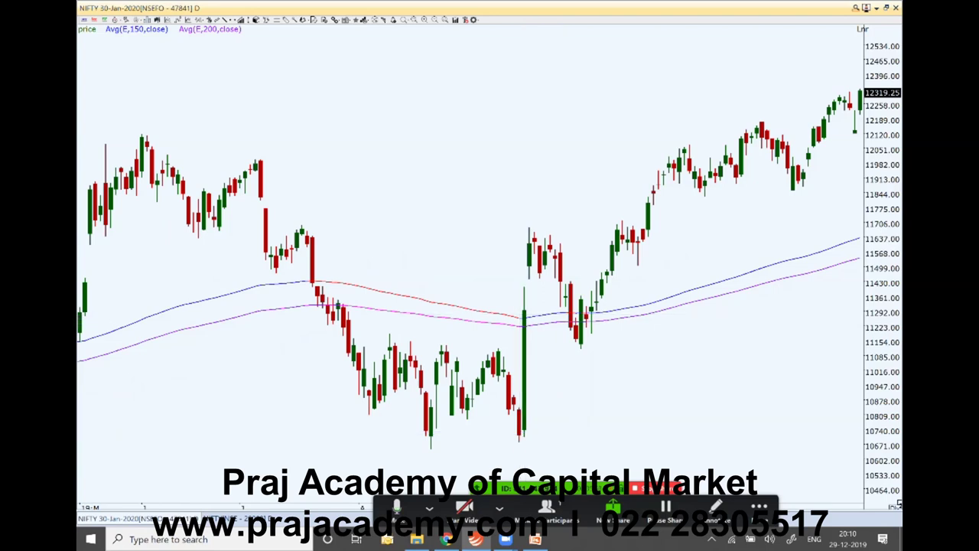
key(Up)
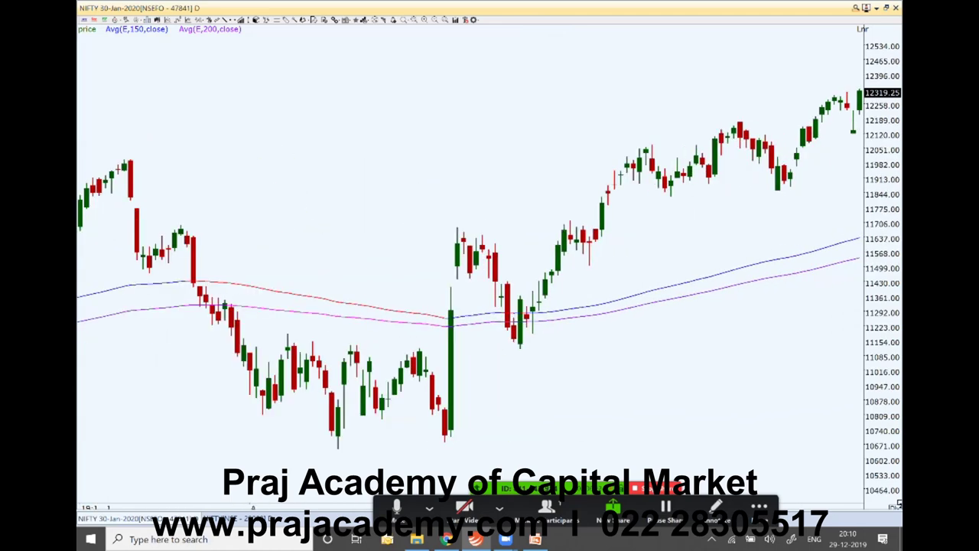
key(Down)
key(Down)
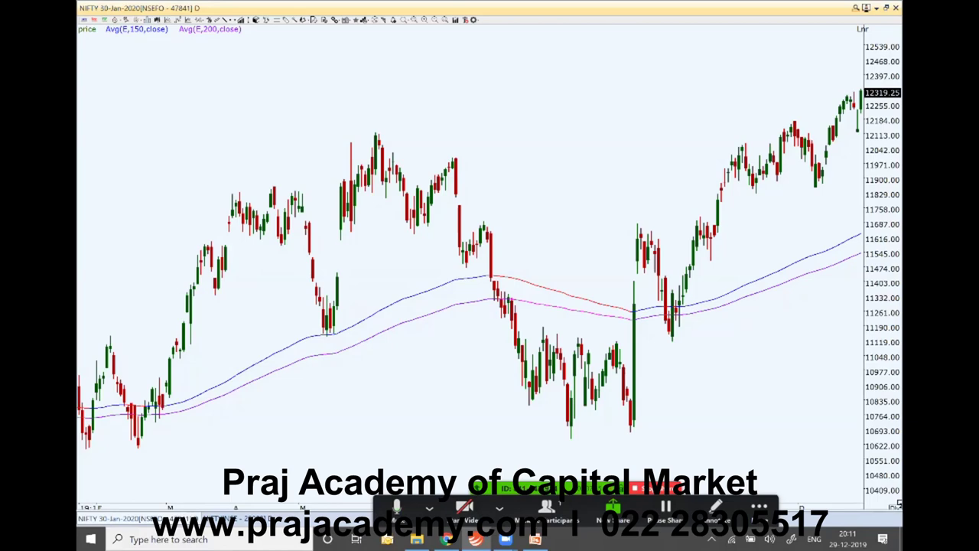
key(Down)
key(Down)
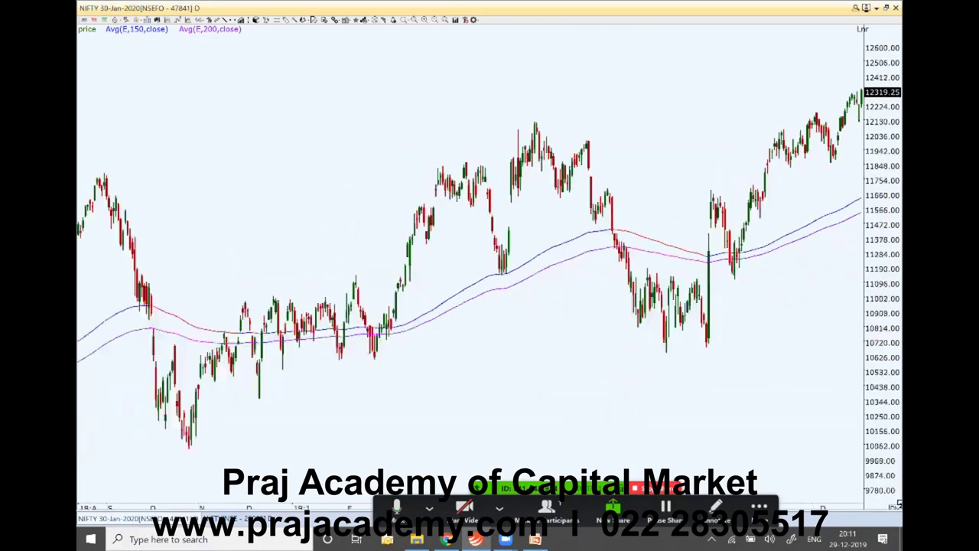
scroll(470, 282, up, 5)
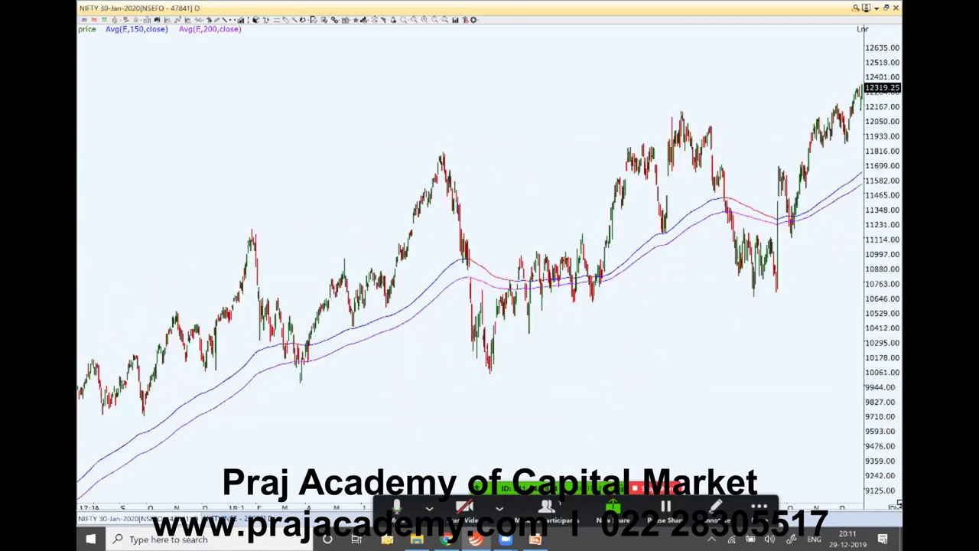
scroll(469, 283, up, 5)
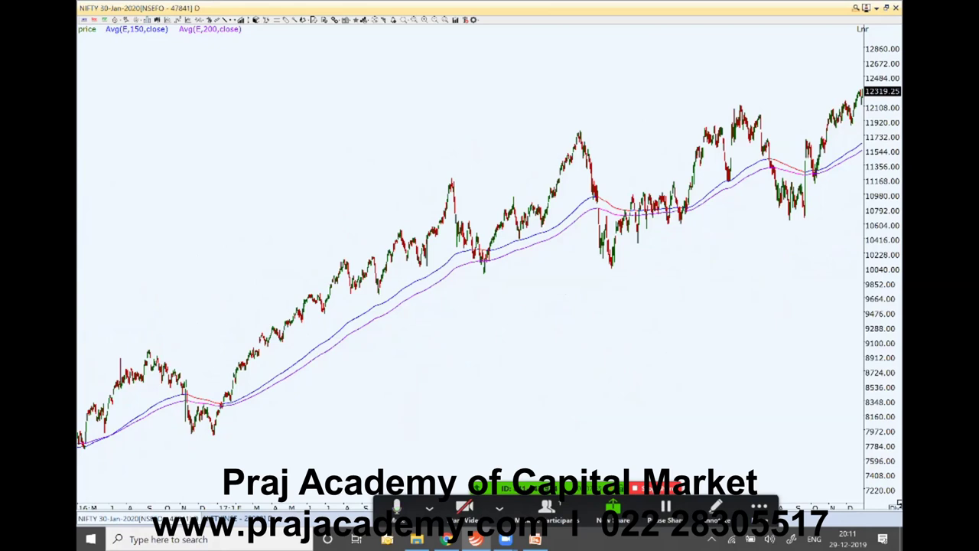
scroll(470, 283, down, 2)
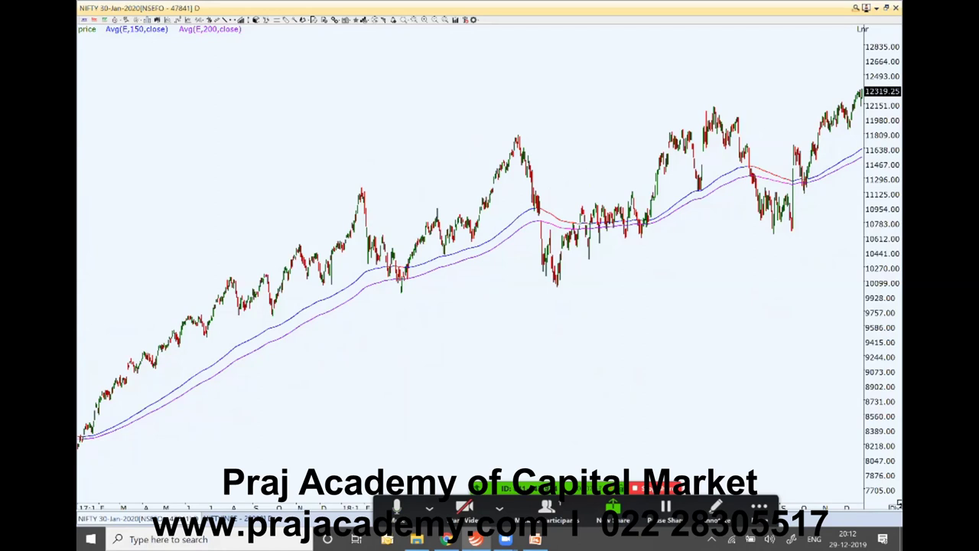
key(plus)
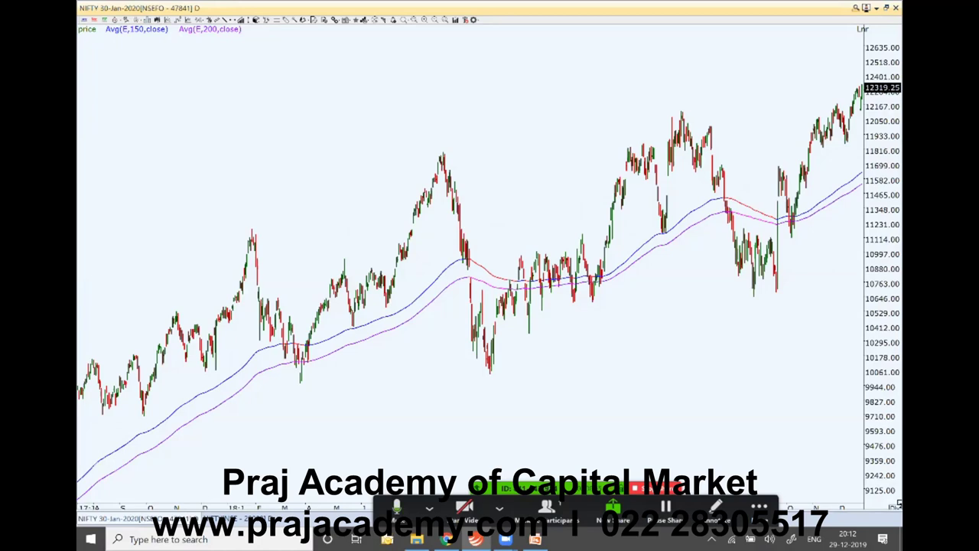
key(Up)
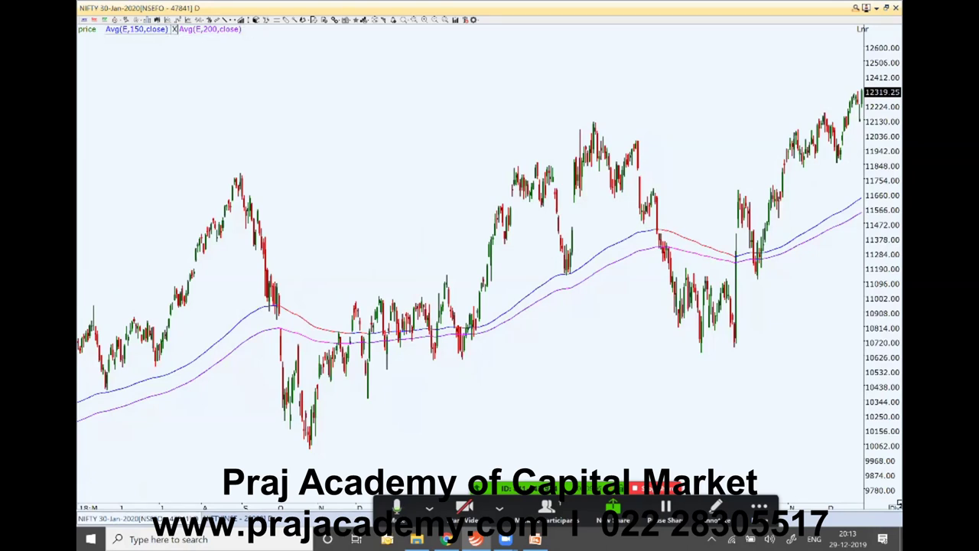
Set the 150-period exponential average's period to 20
double_click(136, 29)
double_click(201, 71)
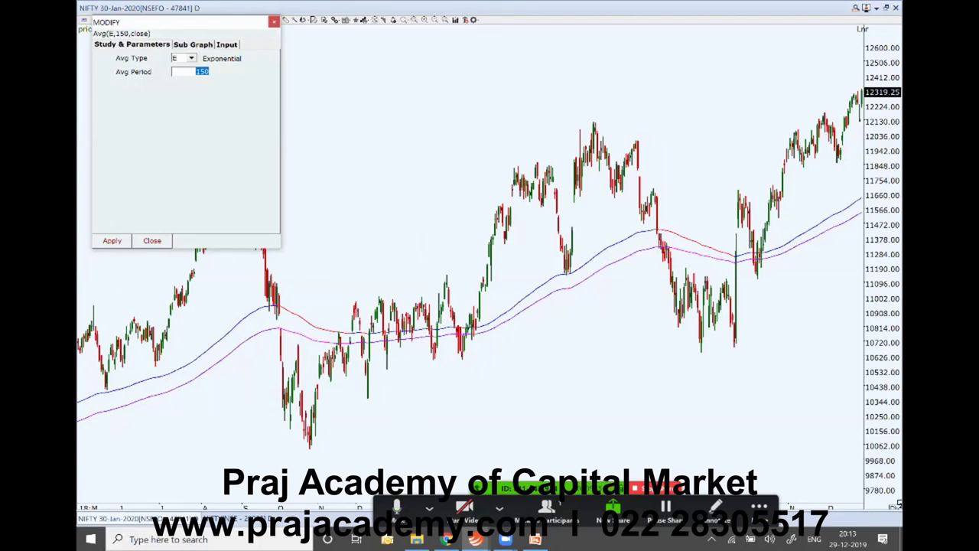
text(20)
click(112, 240)
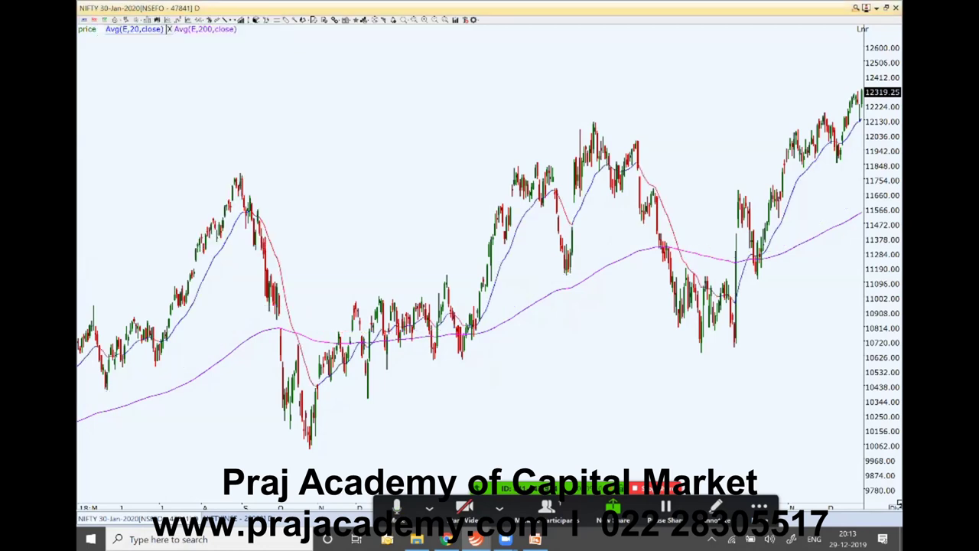
Set the 200-period exponential average's period to 25 and merge it back onto the price chart
click(205, 29)
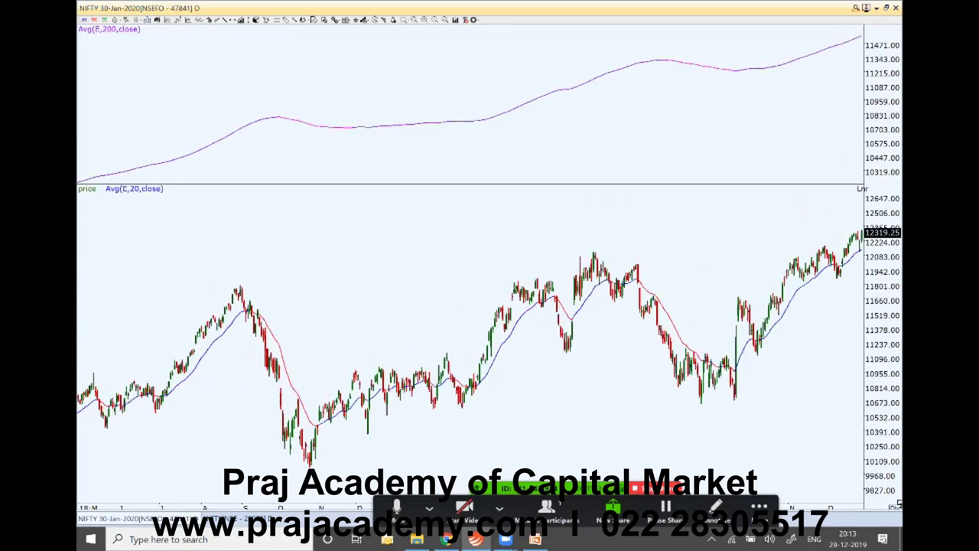
double_click(147, 29)
double_click(216, 87)
text(25)
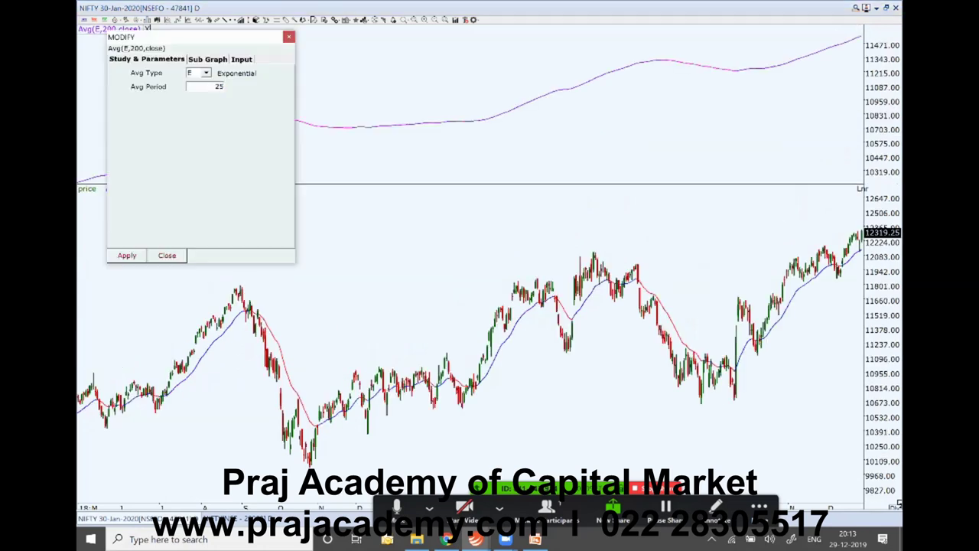
click(127, 254)
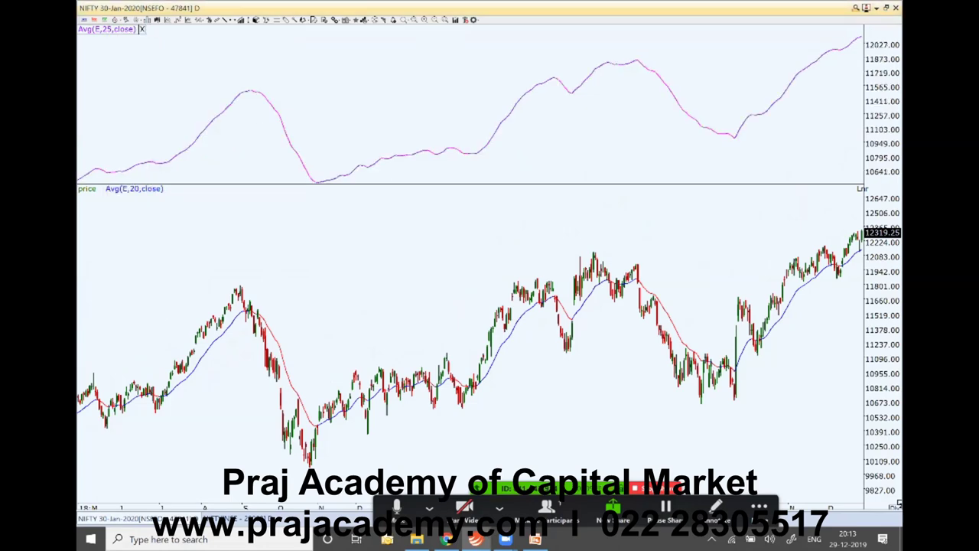
drag(107, 29, 135, 230)
Examine the 20- and 25-period average crossovers on NIFTY from mid-2018 through December 2019
key(Down)
key(Up)
key(Up)
key(Up)
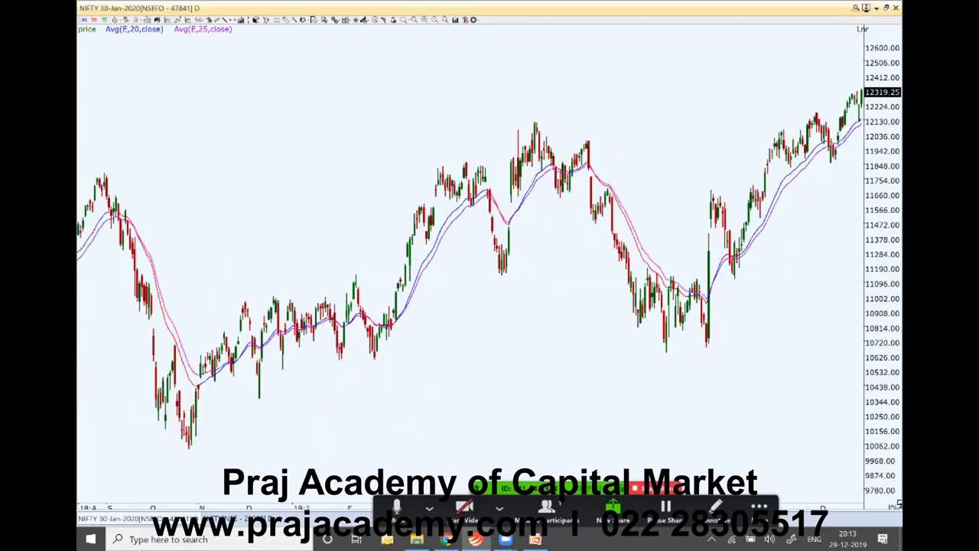
key(Down)
key(Down)
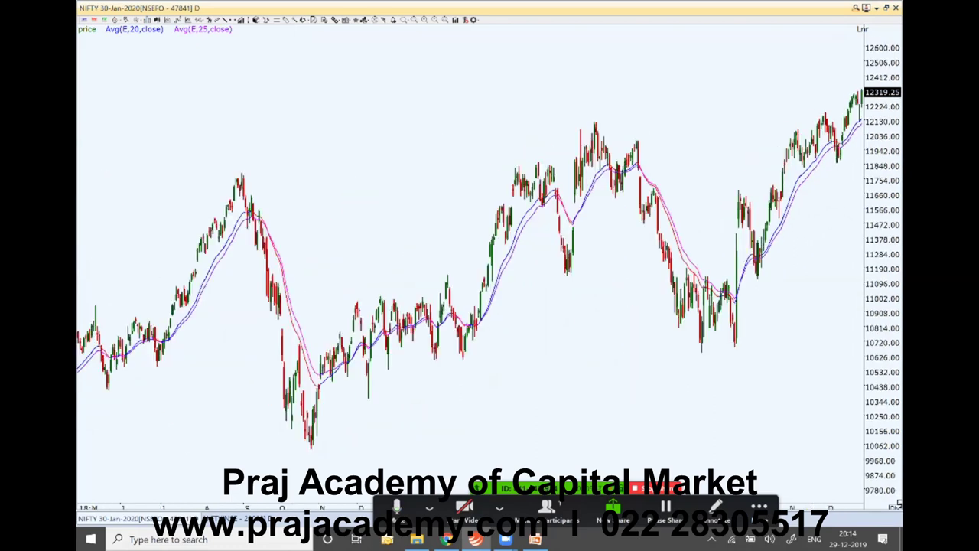
key(Down)
key(Up)
key(Up)
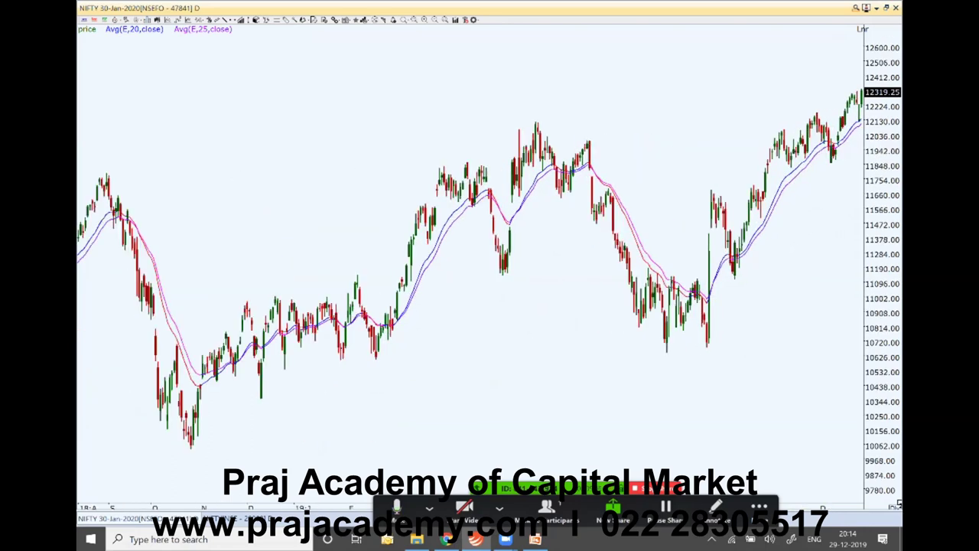
key(Up)
key(Up)
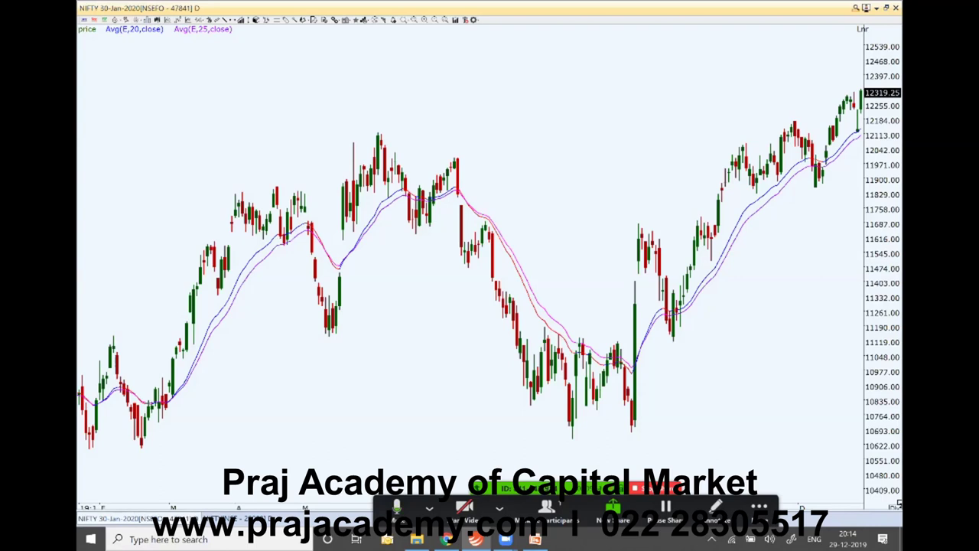
Inspect the candles around the 20- and 25-period crossover in September 2019, then compare it with the crossovers earlier in 2019
key(Up)
key(Up)
key(Up)
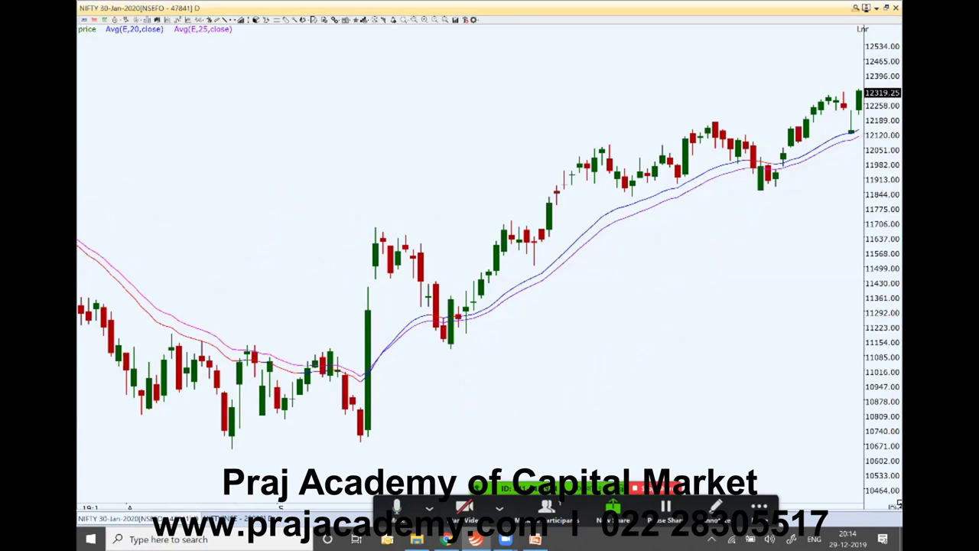
key(Down)
key(Down)
key(Down)
key(Down)
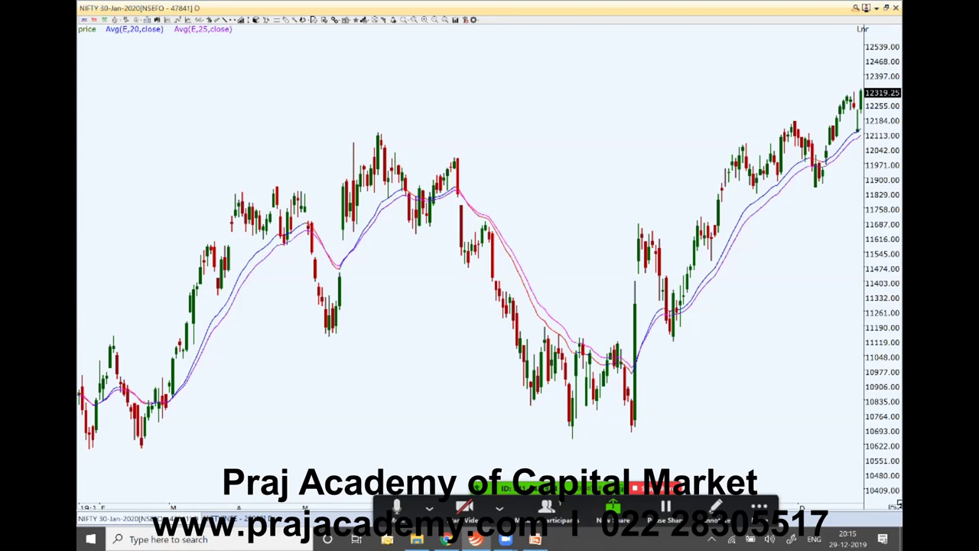
key(Up)
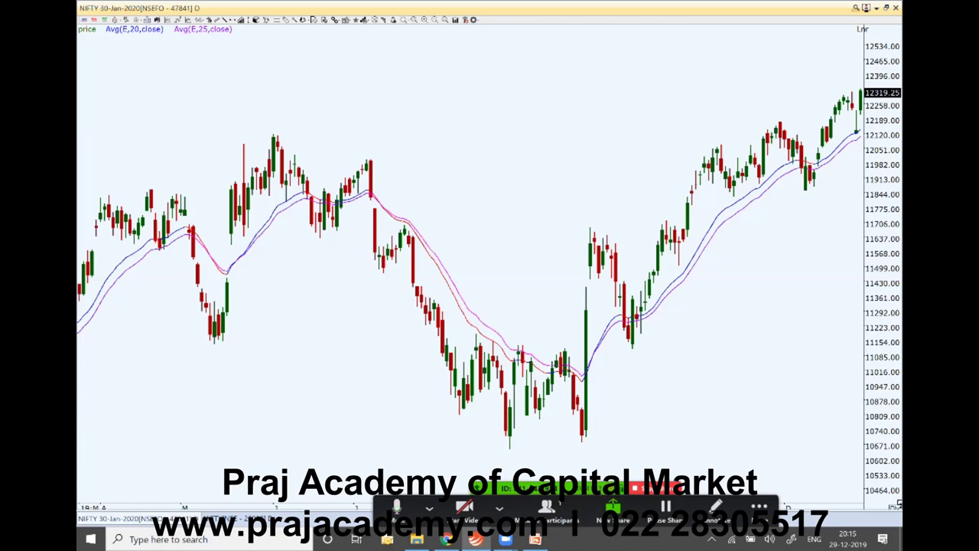
key(Down)
key(Down)
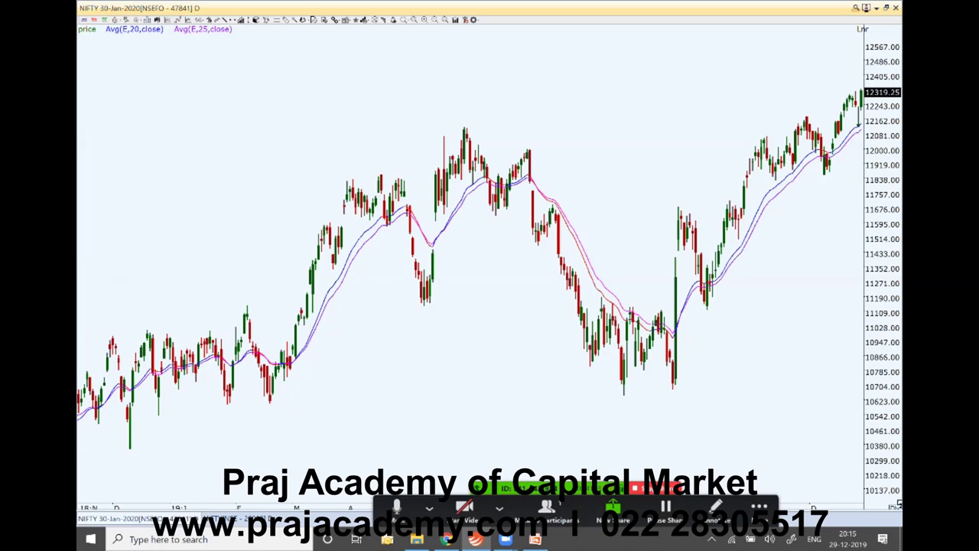
key(Up)
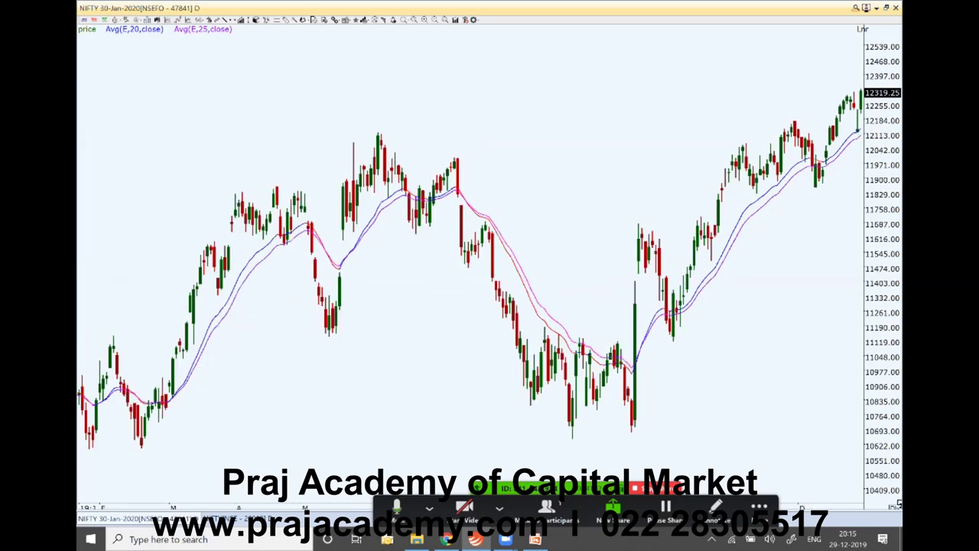
key(KP_Add)
key(KP_Add)
key(KP_Add)
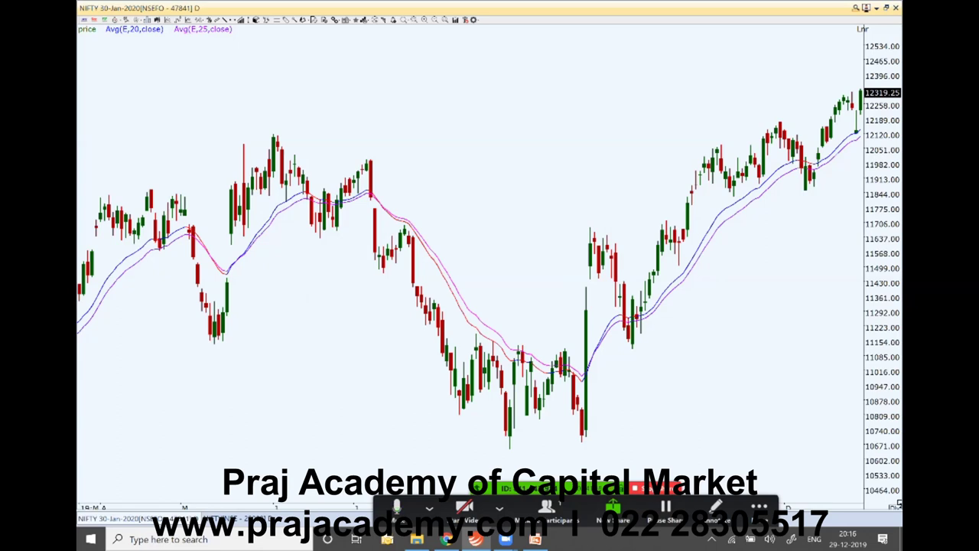
Increase the line thickness of the 25-period average to set it apart from the 20-period average
click(203, 29)
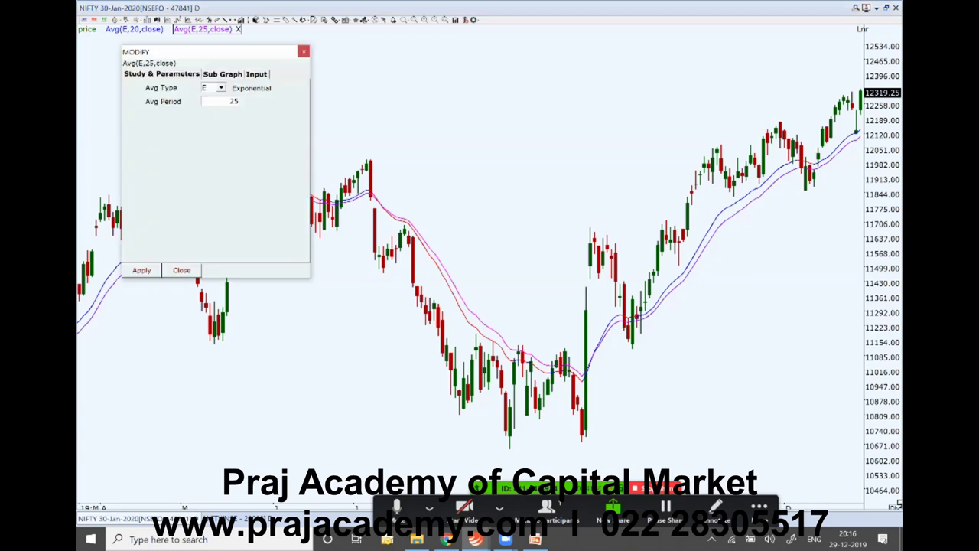
click(222, 73)
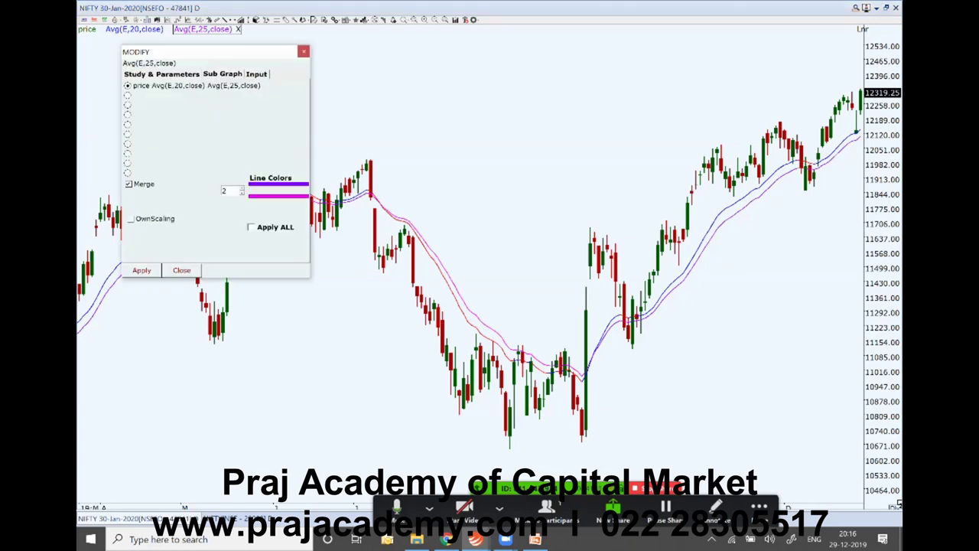
click(242, 187)
click(242, 188)
click(142, 271)
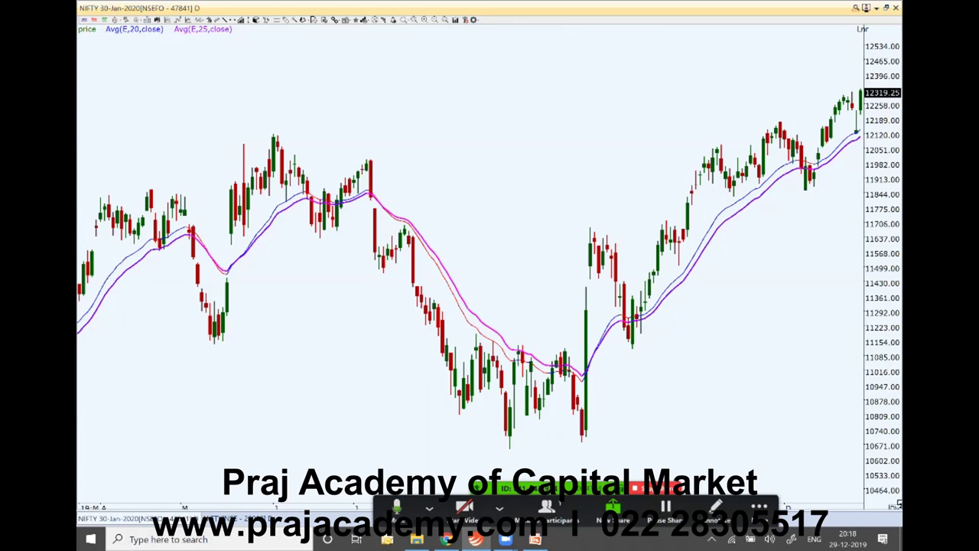
key(Down)
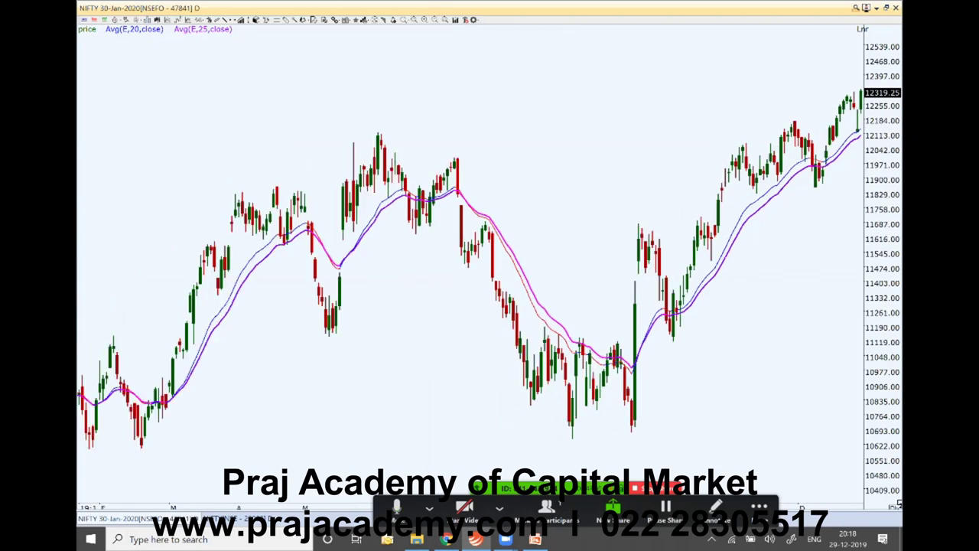